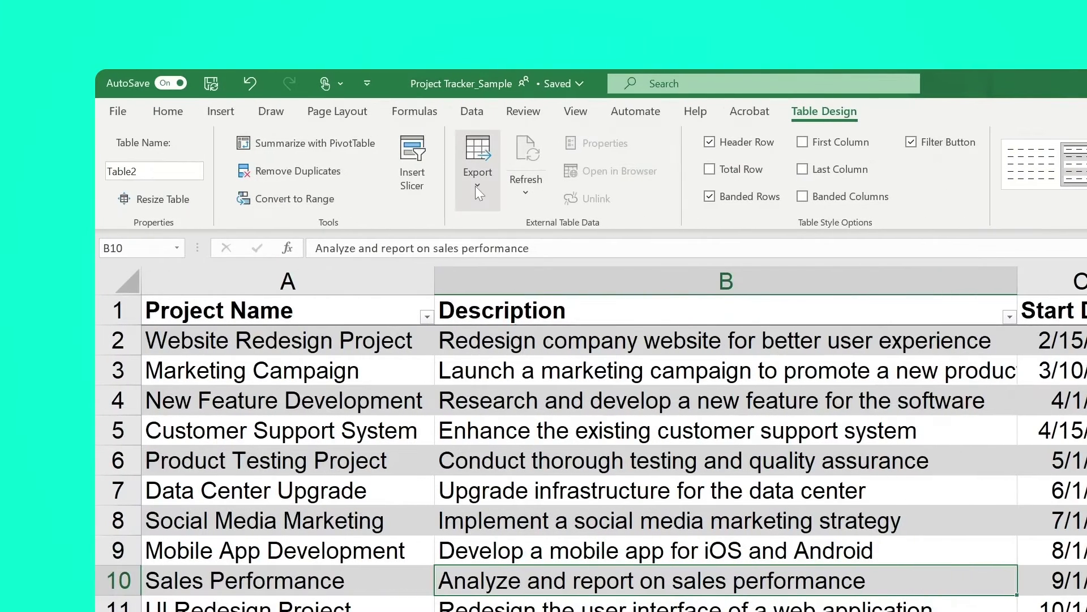
# Step: Check the table's SharePoint export option, then select the project data rows A2:G18
pyautogui.click(477, 188)
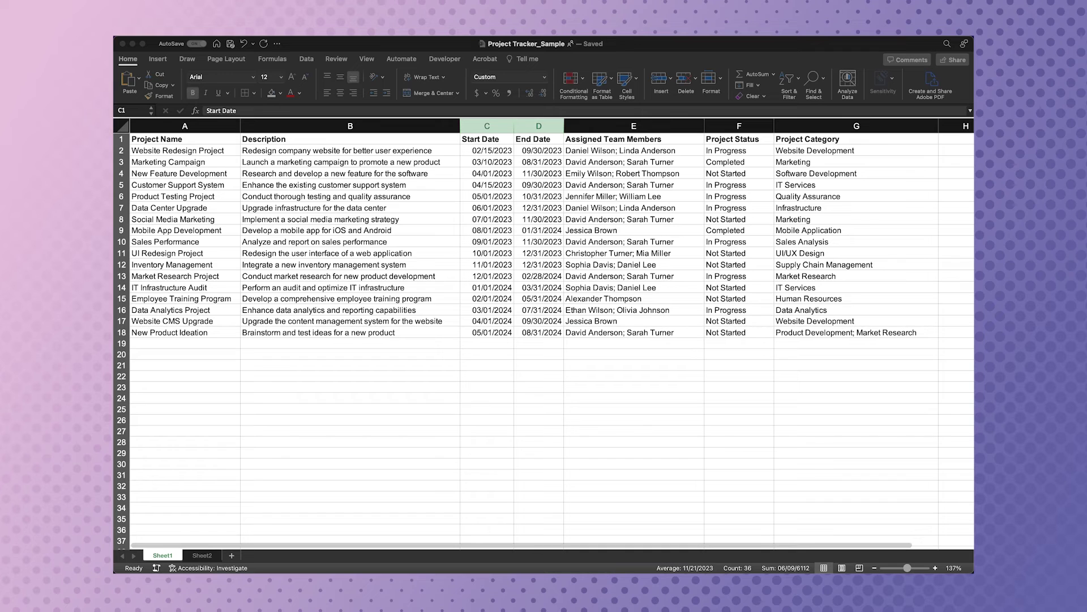
pyautogui.moveTo(170, 150); pyautogui.dragTo(799, 331)
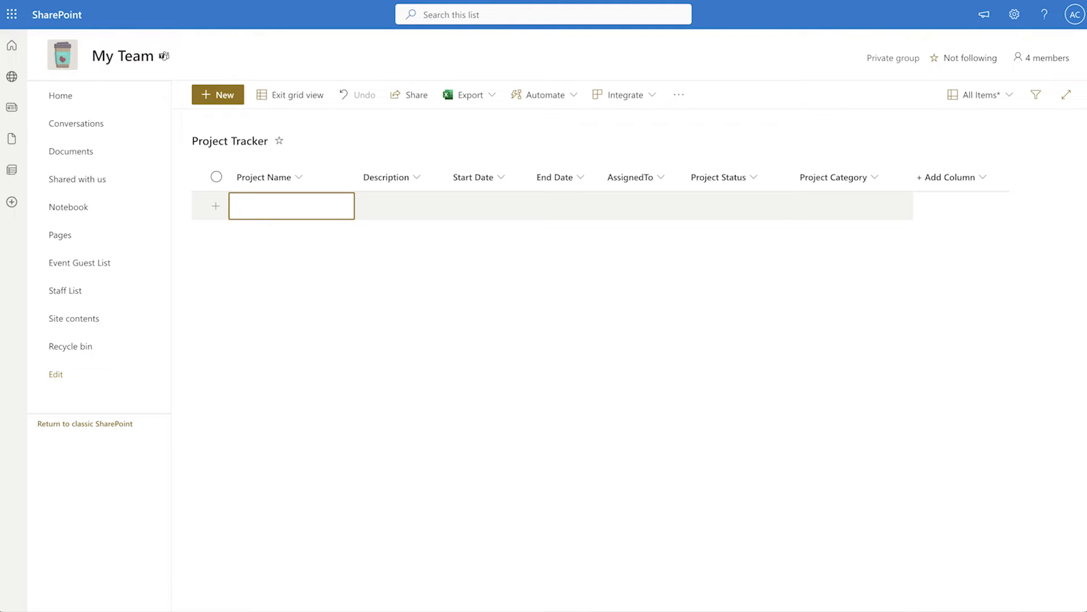
# Step: Paste the copied Excel rows into the empty Project Tracker grid with Ctrl+V
pyautogui.hotkey('ctrl', 'v')
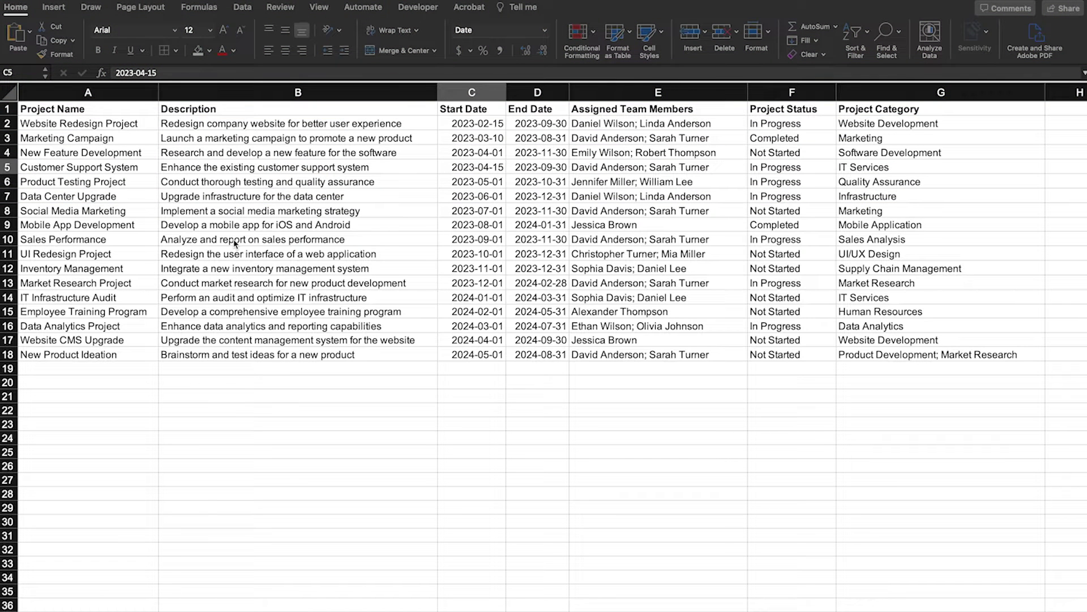
# Step: Give the Start Date and End Date columns the custom format mm/dd/yyyy
pyautogui.moveTo(472, 93); pyautogui.dragTo(537, 93)
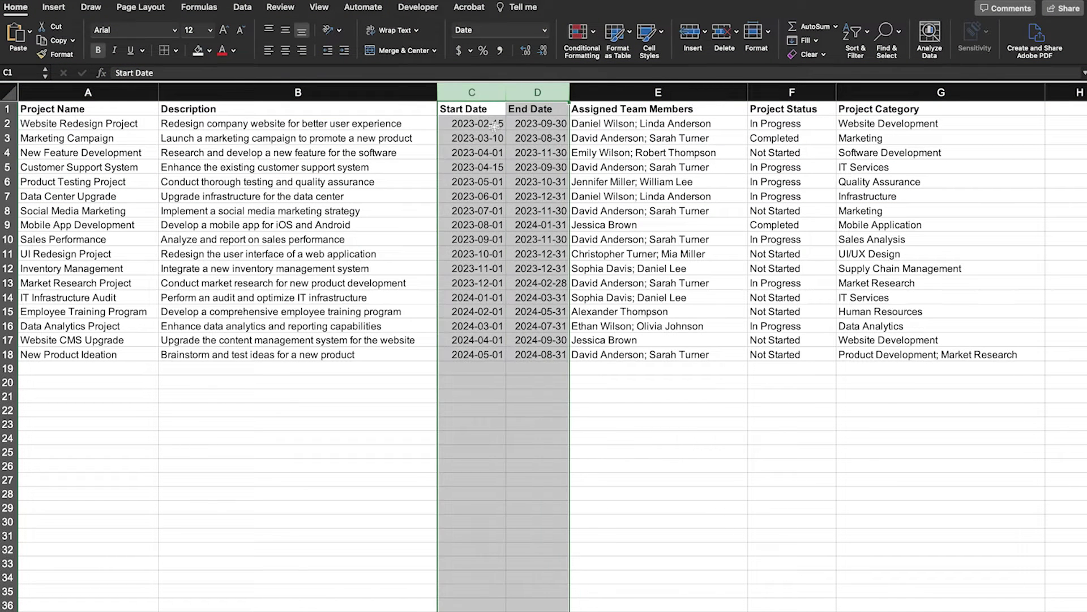
pyautogui.rightClick(526, 224)
pyautogui.click(566, 394)
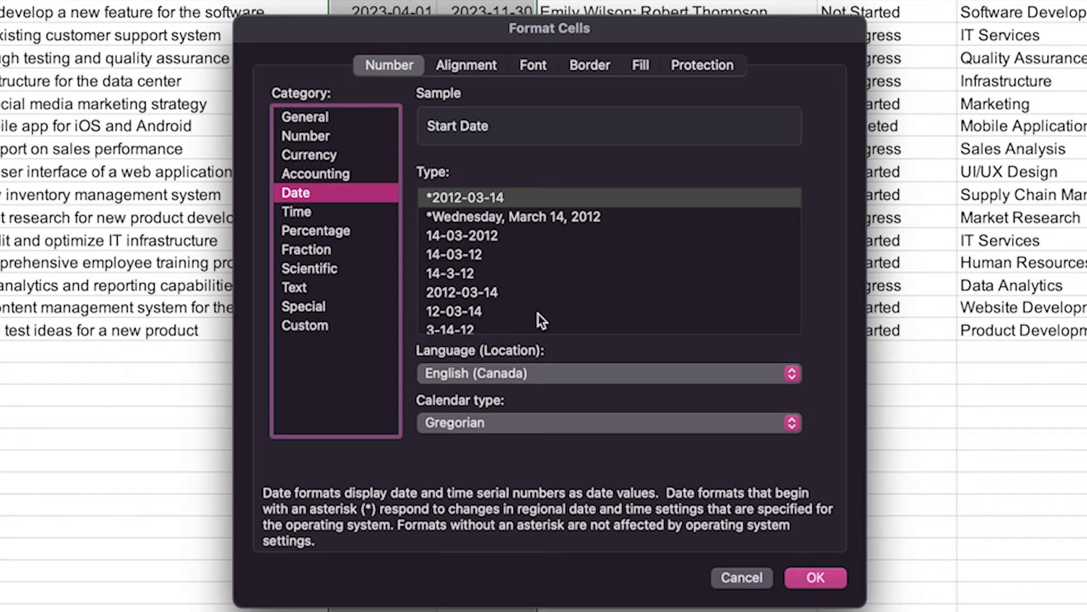
pyautogui.click(315, 325)
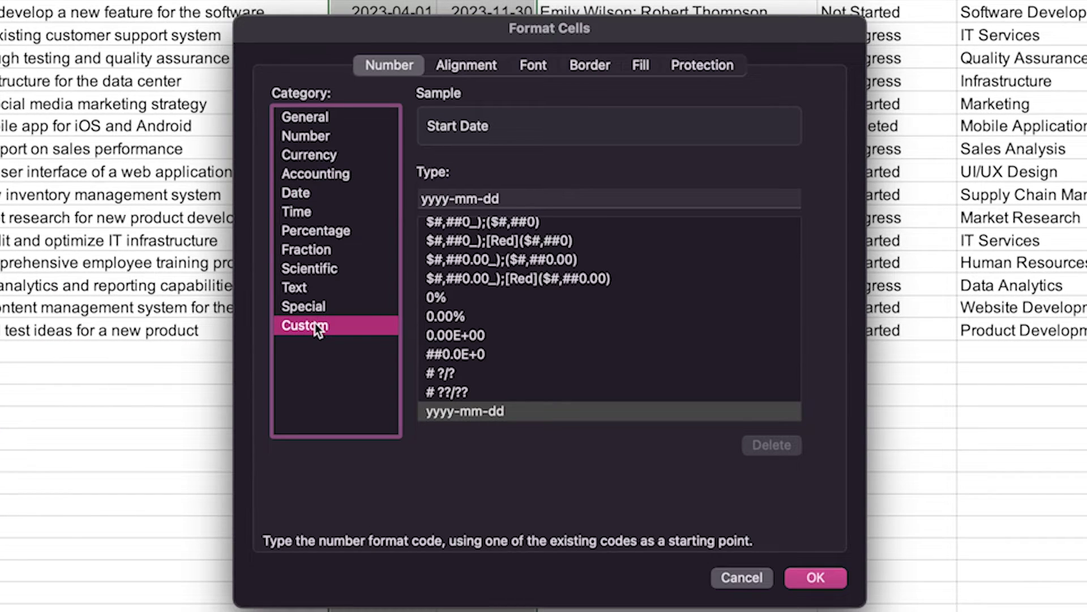
pyautogui.press('Tab')
pyautogui.write('mm/')
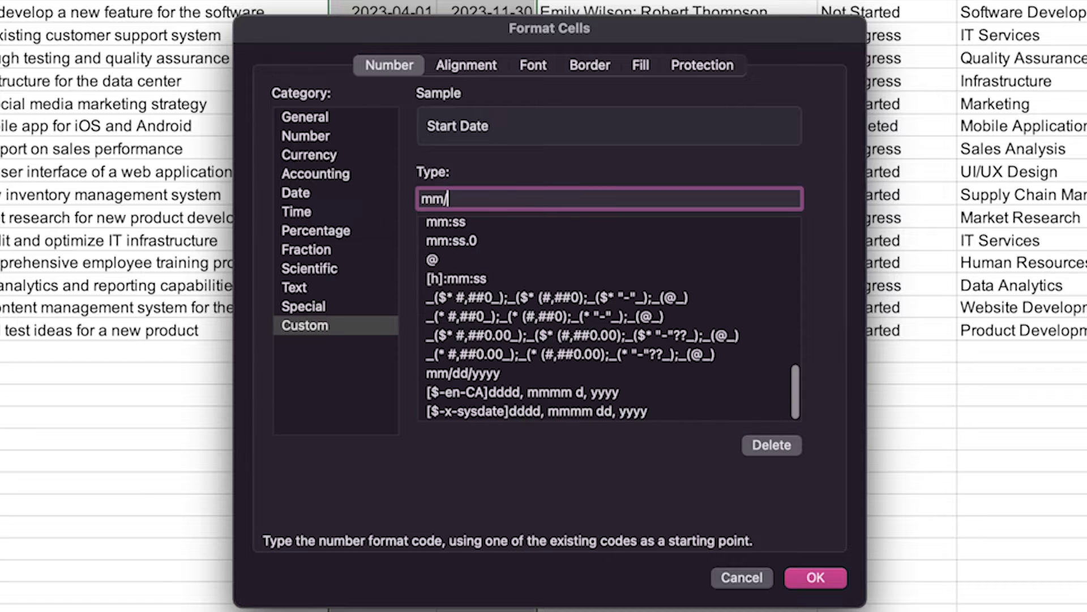
pyautogui.write('dd/yy')
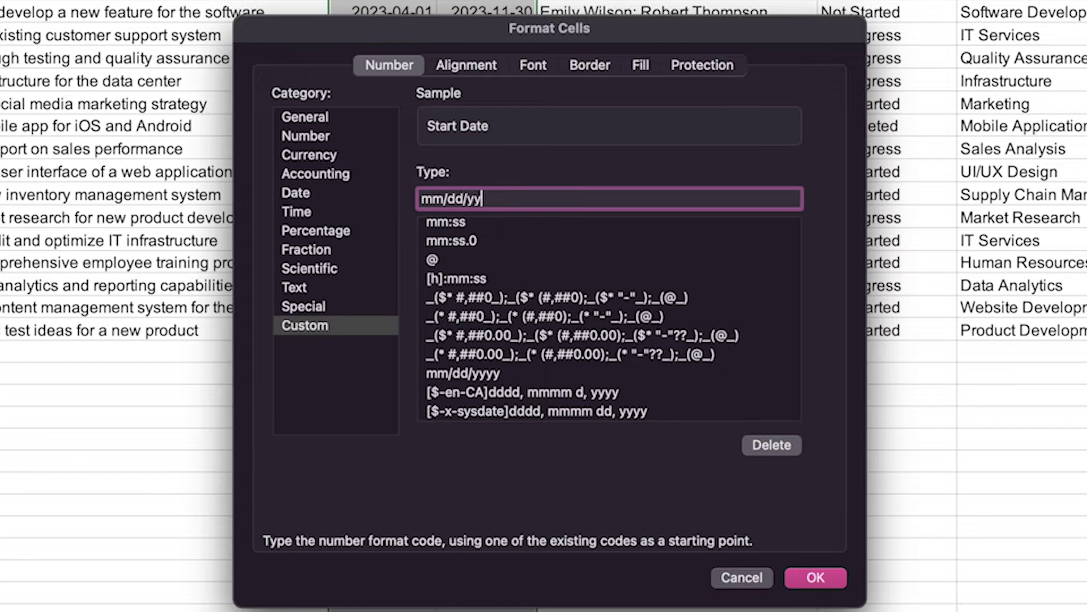
pyautogui.write('yy')
pyautogui.click(814, 577)
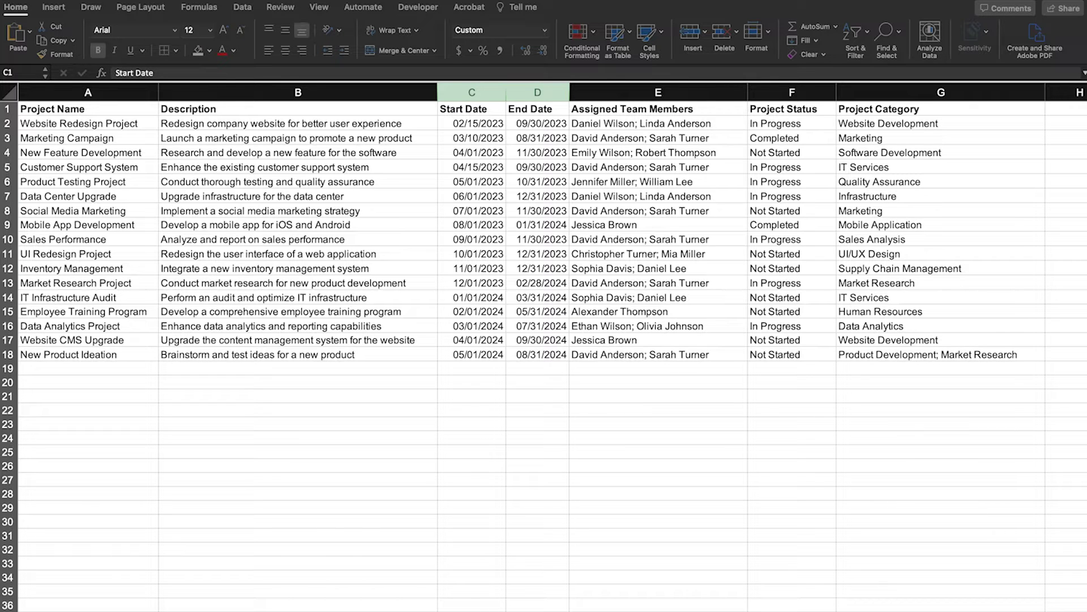
# Step: Copy project rows A2:G18 and open the SharePoint Project Tracker list for grid editing
pyautogui.moveTo(79, 123); pyautogui.dragTo(868, 351)
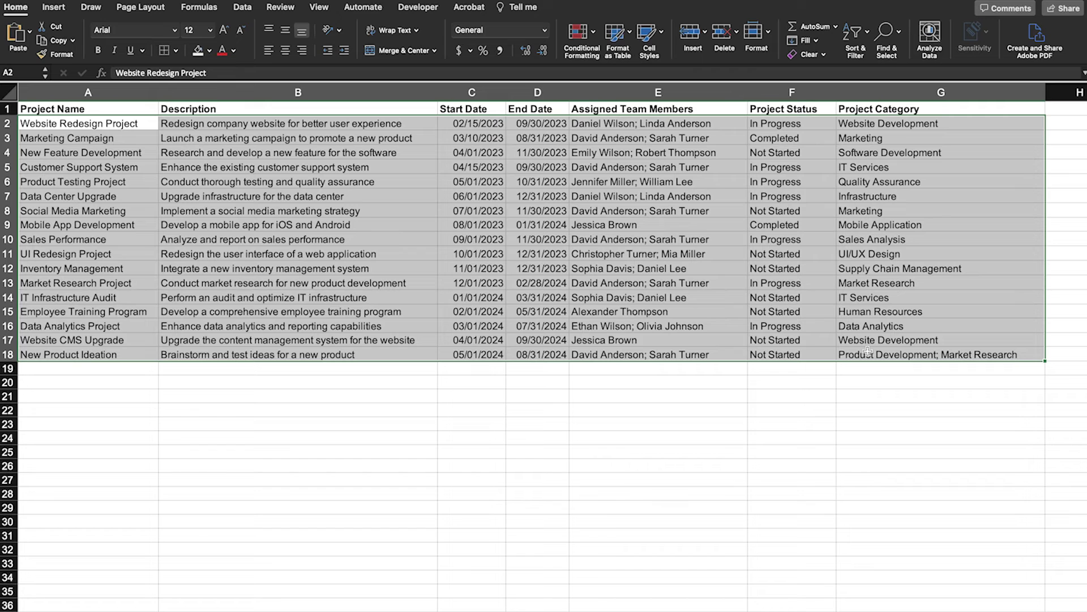
pyautogui.press('super+c')
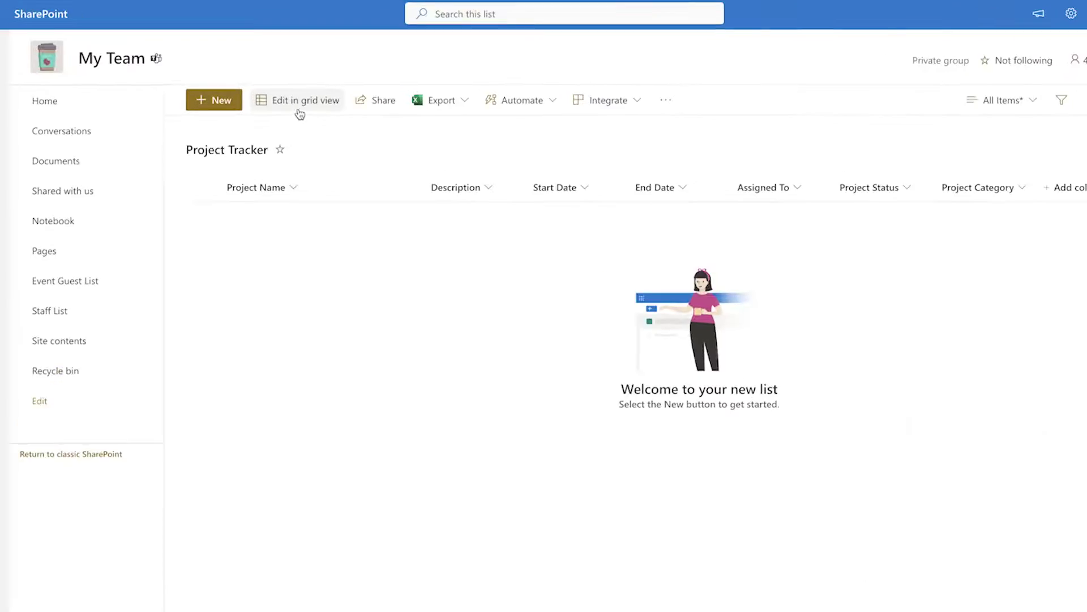
pyautogui.click(301, 110)
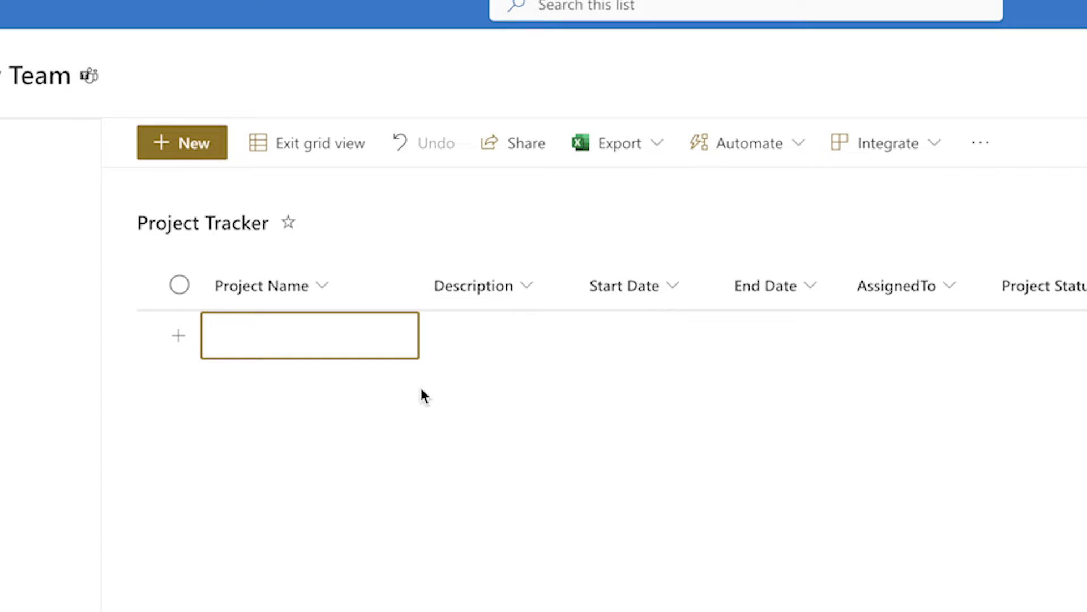
# Step: Paste the copied project rows from the Project Name cell, then exit grid view
pyautogui.press('Right')
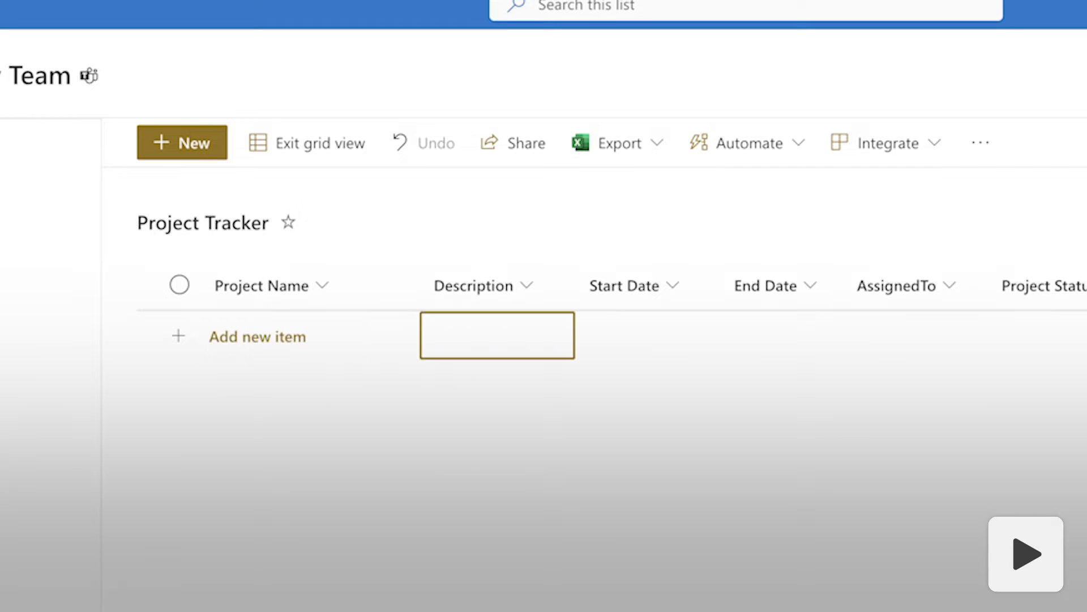
pyautogui.press('Left')
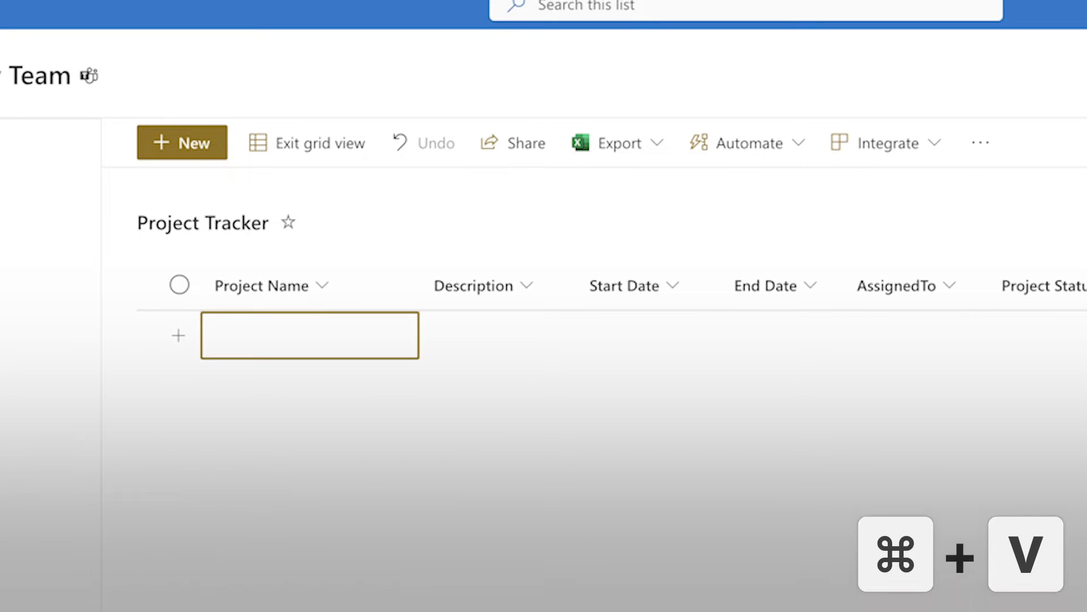
pyautogui.press('super+v')
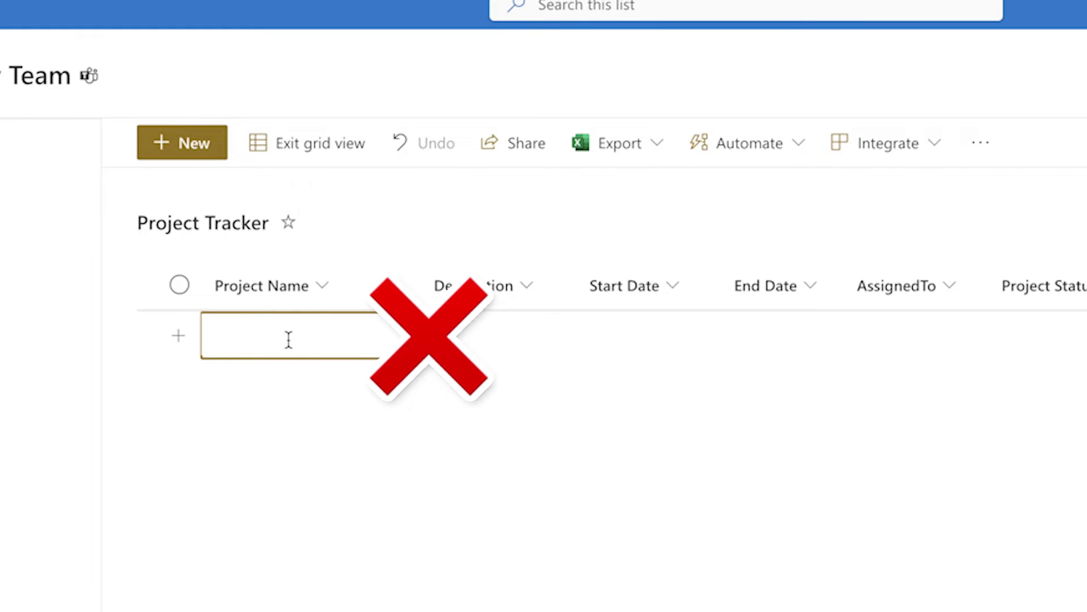
pyautogui.press('super+v')
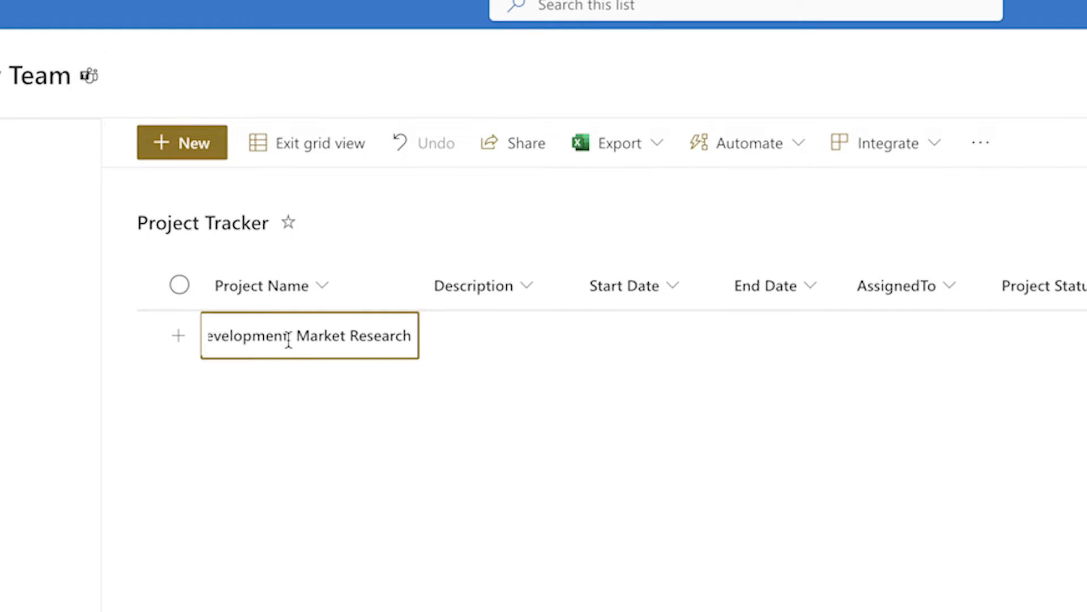
pyautogui.press('Escape')
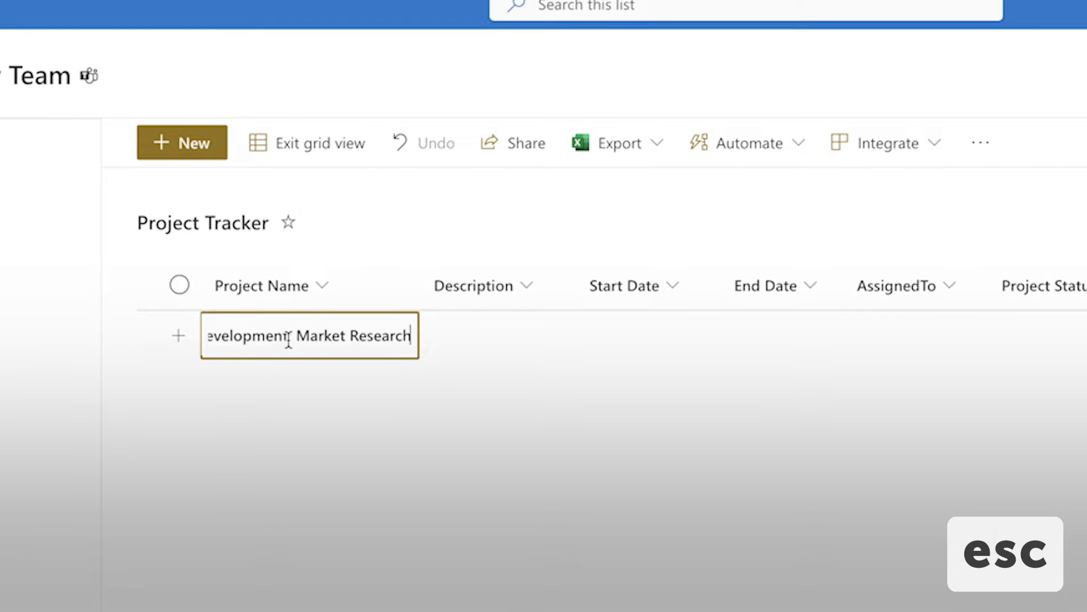
pyautogui.press('super+v')
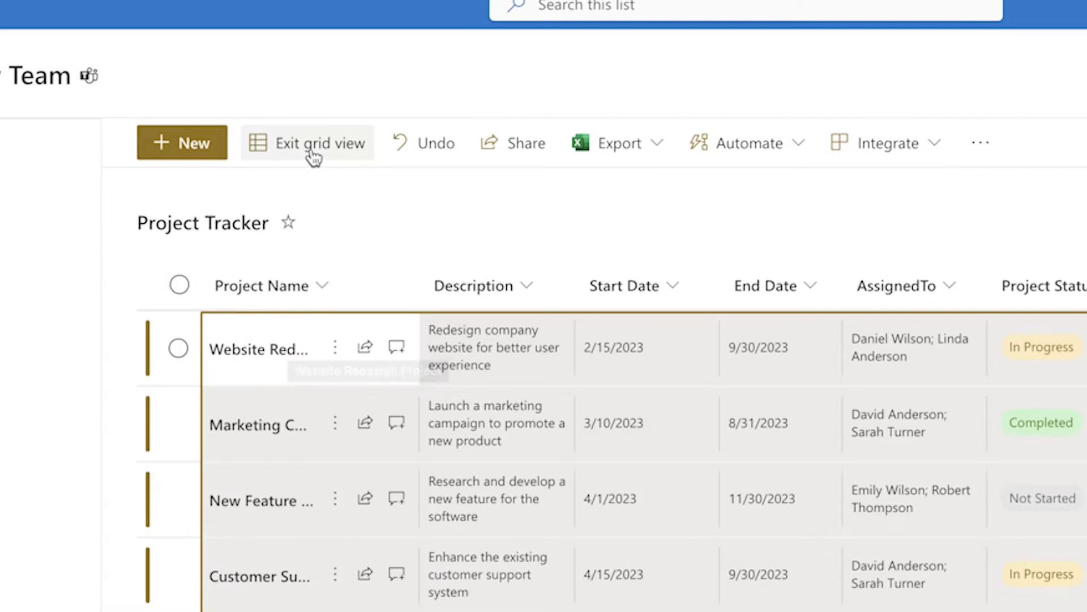
pyautogui.click(309, 150)
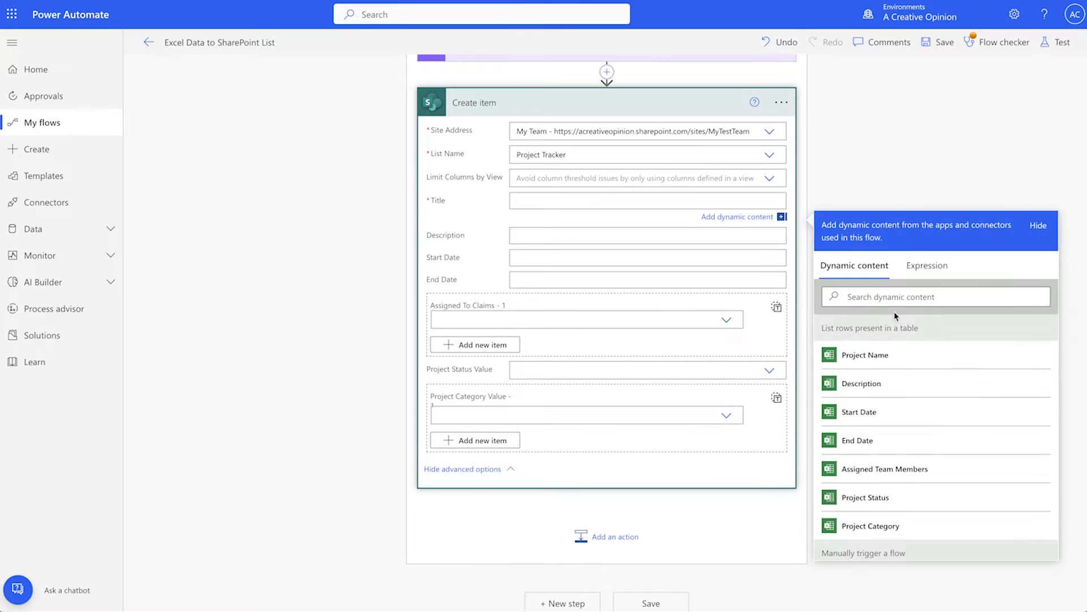
# Step: Map Project Name, Description, Start Date, End Date and Select - Assigned To into Create item
pyautogui.click(866, 354)
pyautogui.click(556, 237)
pyautogui.click(909, 427)
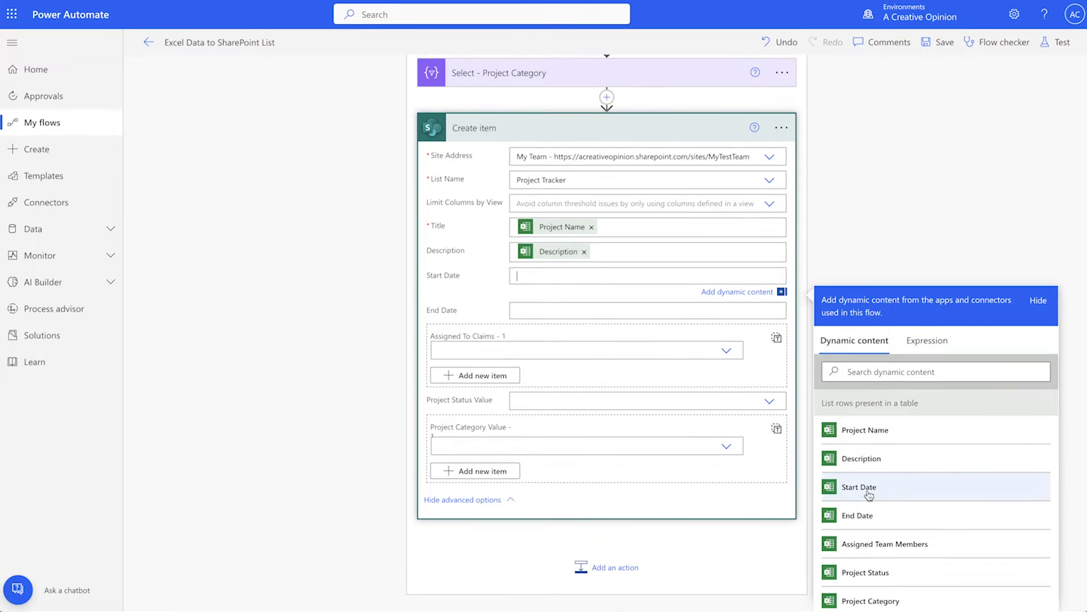
pyautogui.click(865, 485)
pyautogui.click(864, 515)
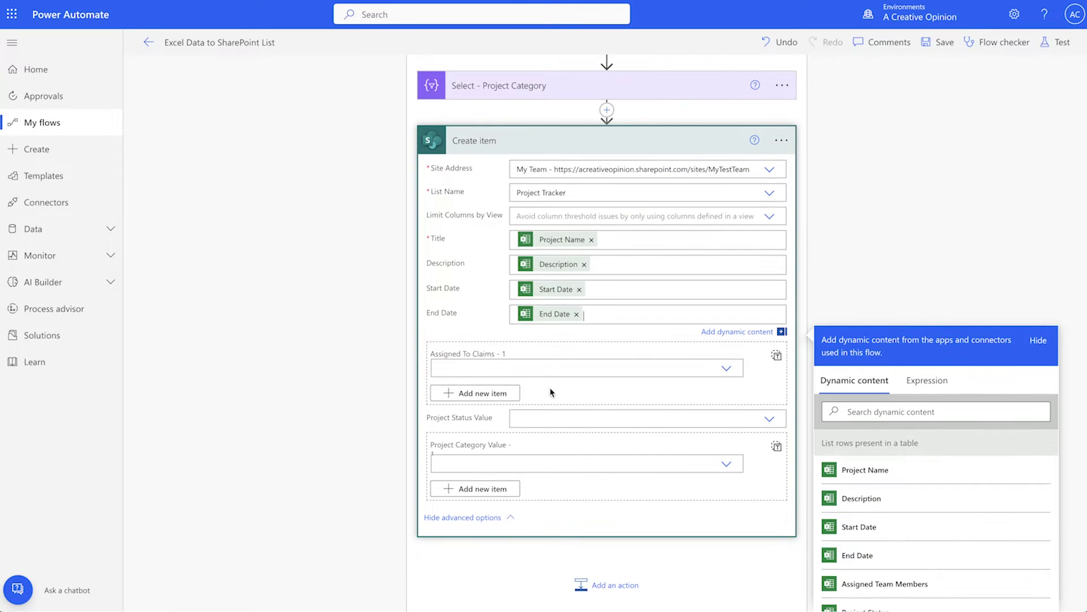
pyautogui.click(777, 355)
pyautogui.click(702, 339)
pyautogui.click(869, 515)
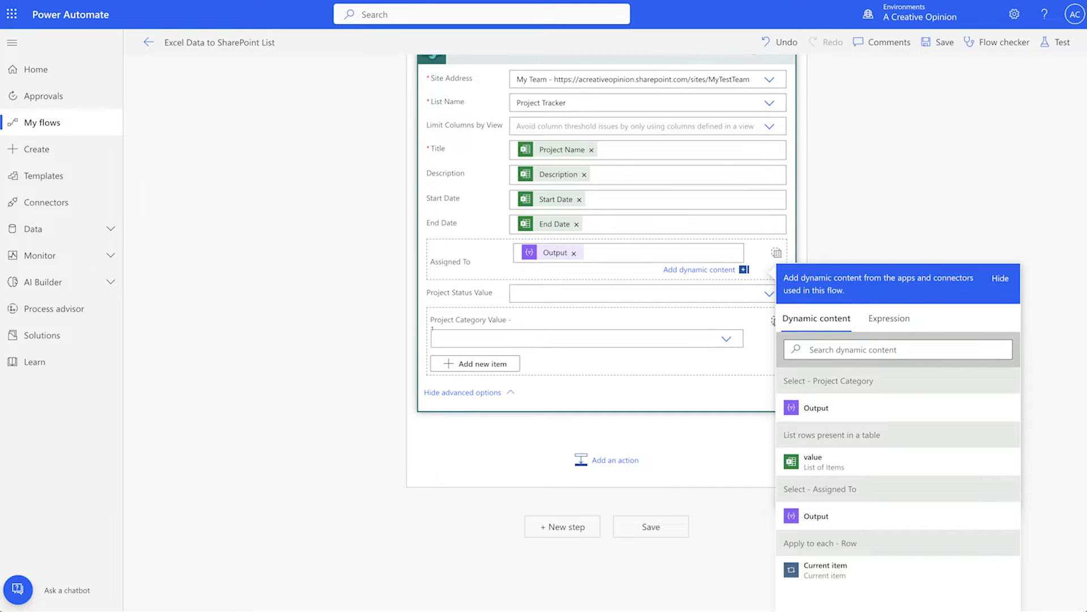
# Step: Fill Project Status and Select - Project Category, then save the flow
pyautogui.click(769, 293)
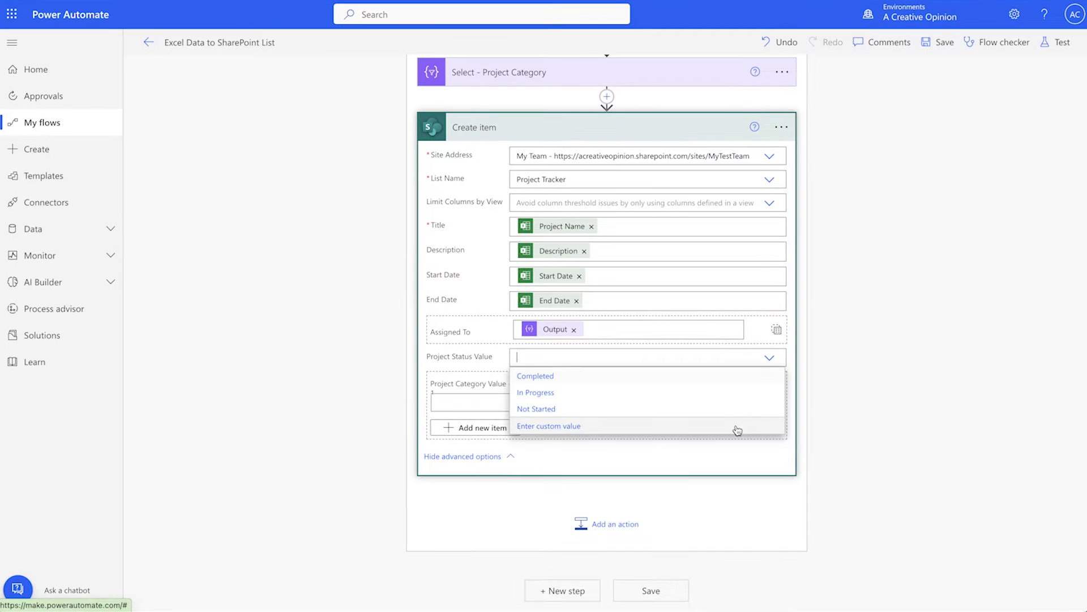
pyautogui.click(736, 427)
pyautogui.write('project')
pyautogui.click(865, 540)
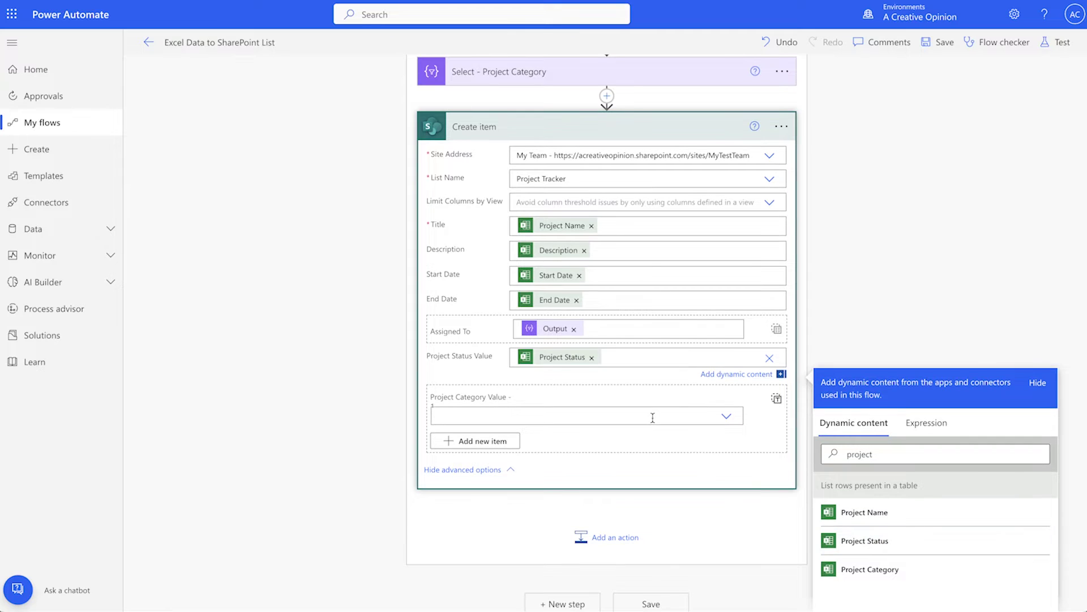
pyautogui.click(776, 400)
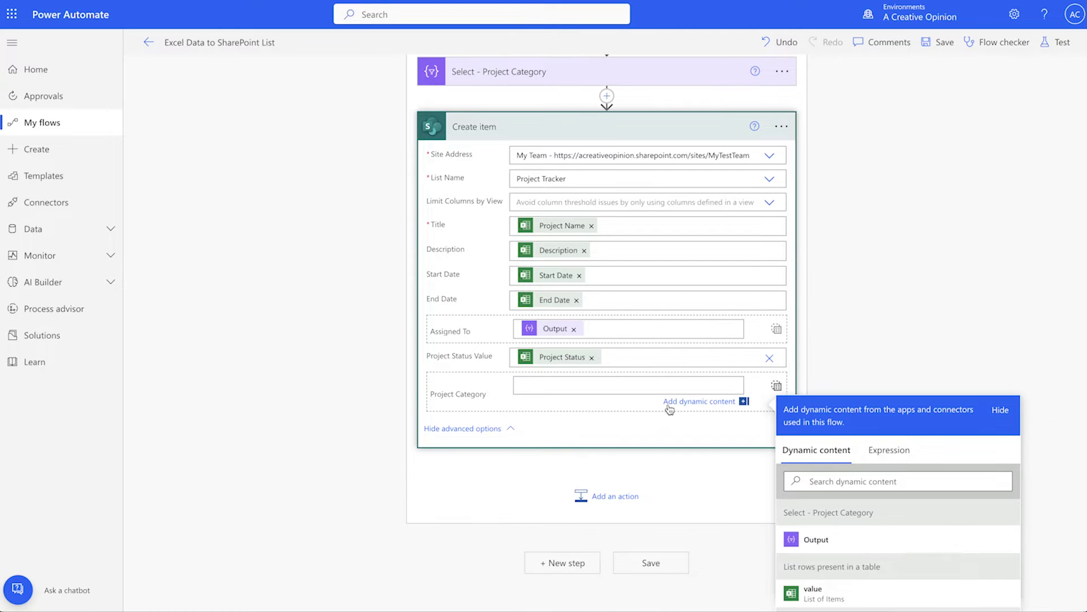
pyautogui.click(940, 542)
pyautogui.click(939, 43)
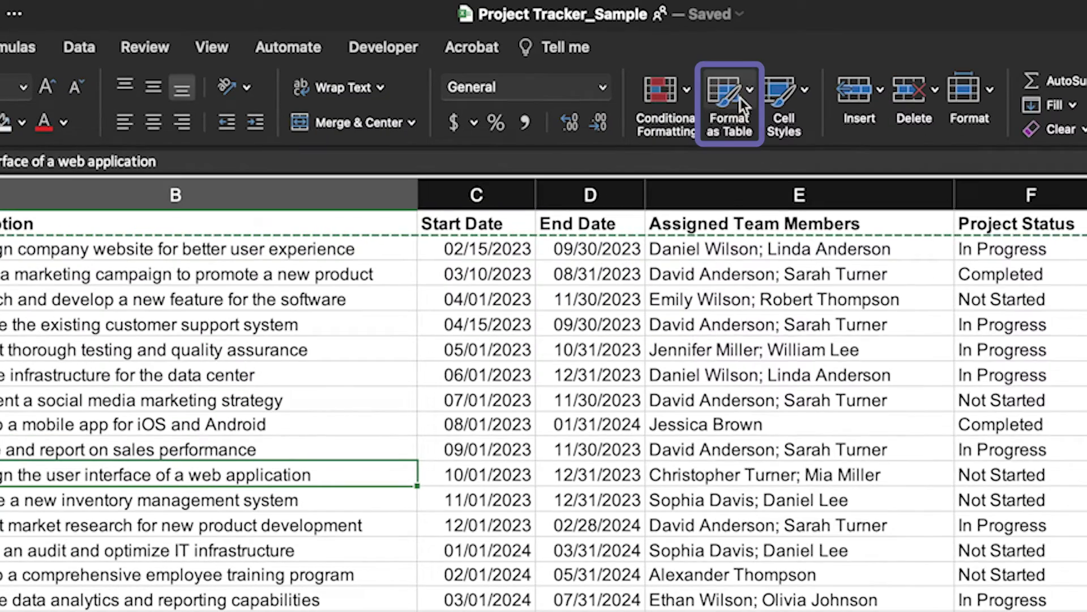
# Step: Format A1:G18 as a light-style table with headers
pyautogui.click(621, 35)
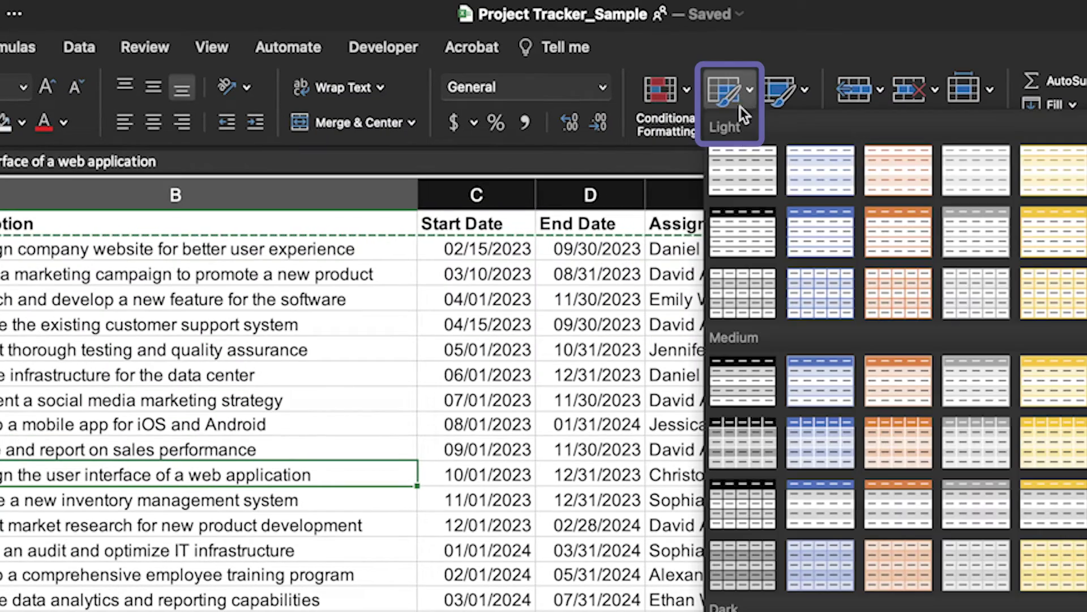
pyautogui.click(750, 171)
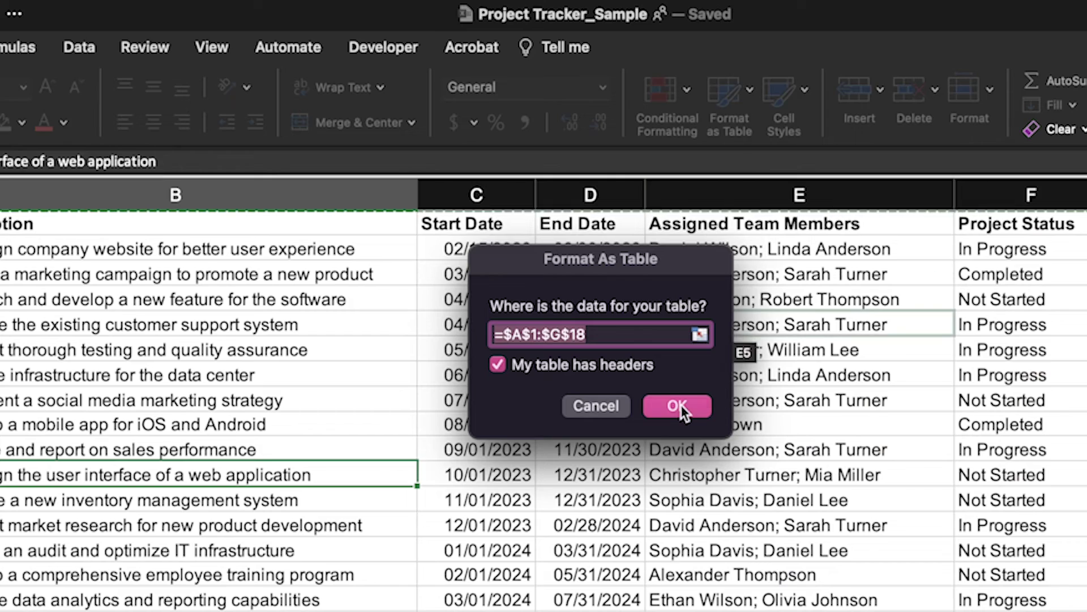
pyautogui.click(682, 408)
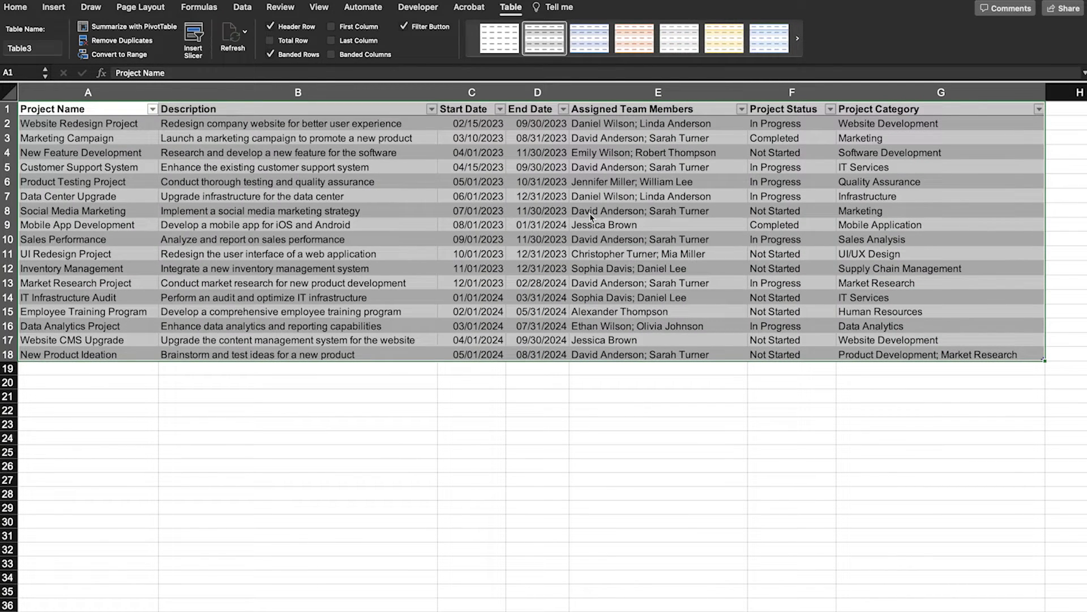
pyautogui.click(623, 167)
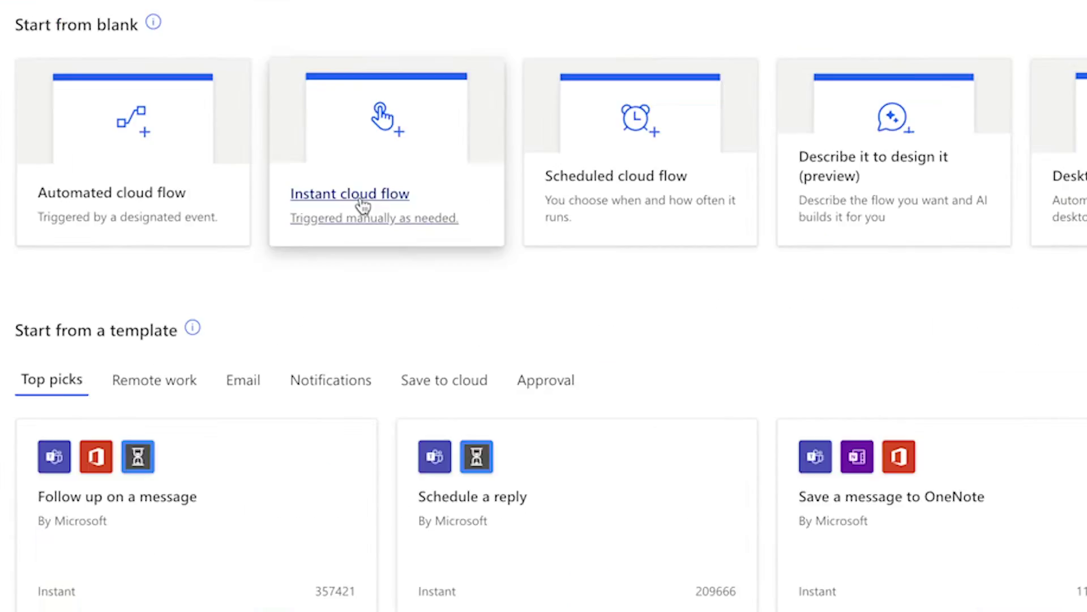
# Step: Create the manually triggered flow 'Excel Data to SharePoint List' and search actions for 'list rows'
pyautogui.click(510, 325)
pyautogui.write('Exce')
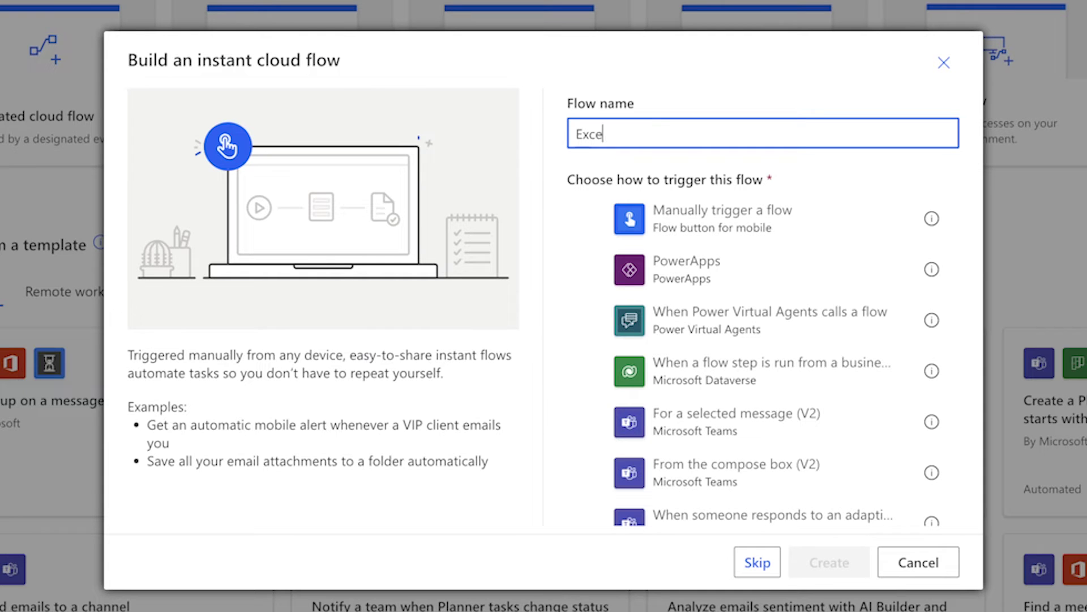
pyautogui.write('l Data to SharePoint List')
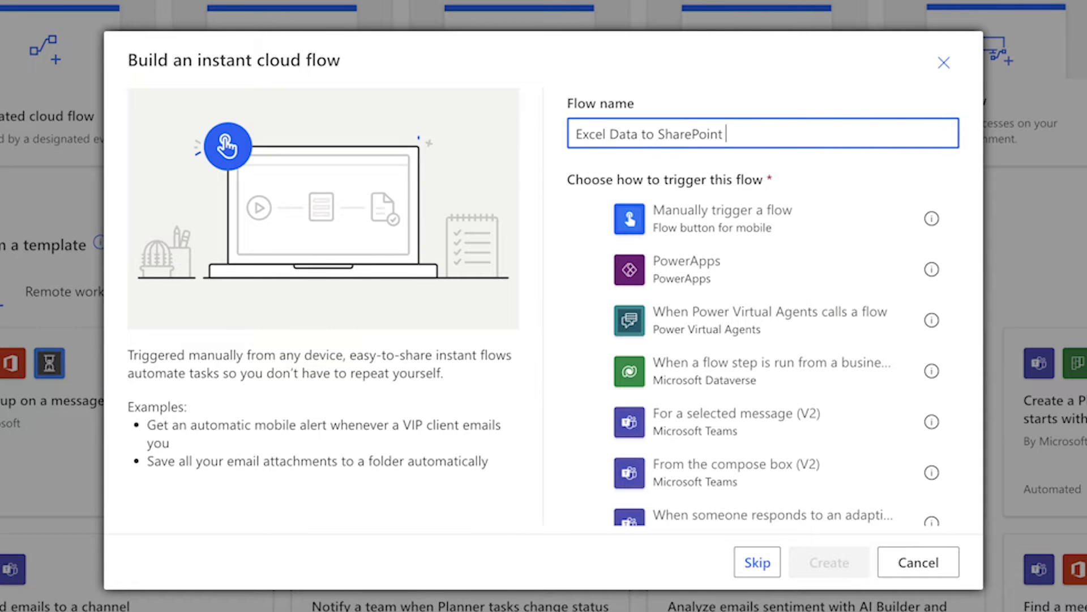
pyautogui.click(849, 223)
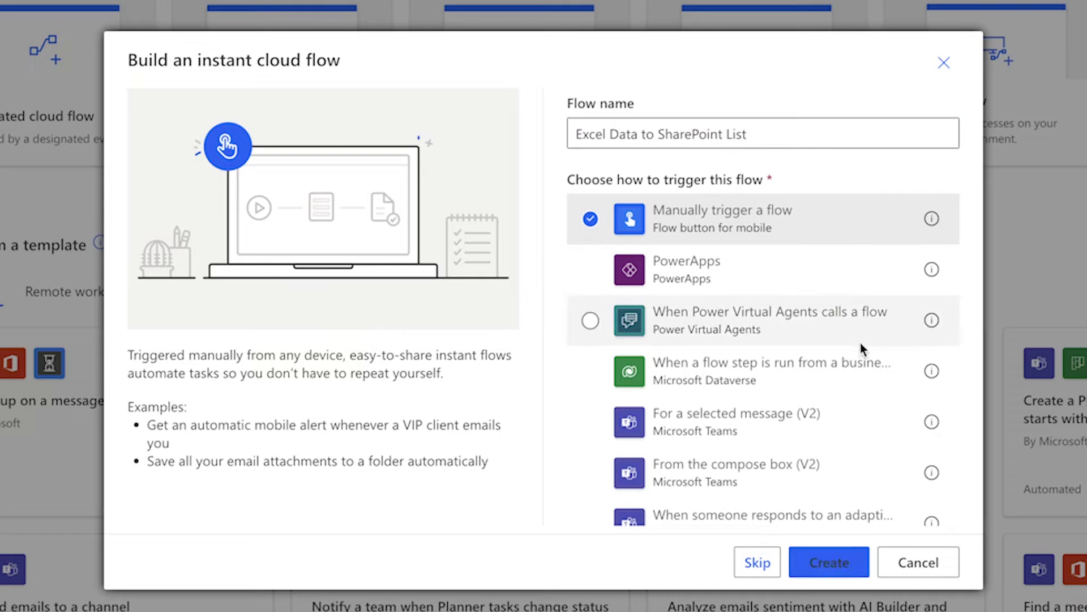
pyautogui.click(824, 563)
pyautogui.click(554, 138)
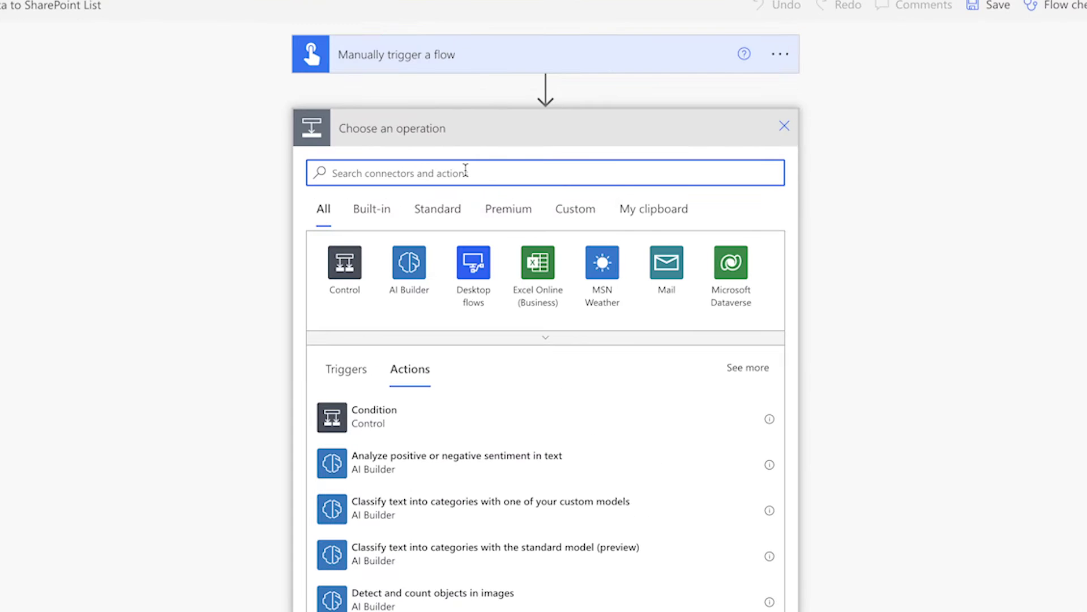
pyautogui.write('list rows')
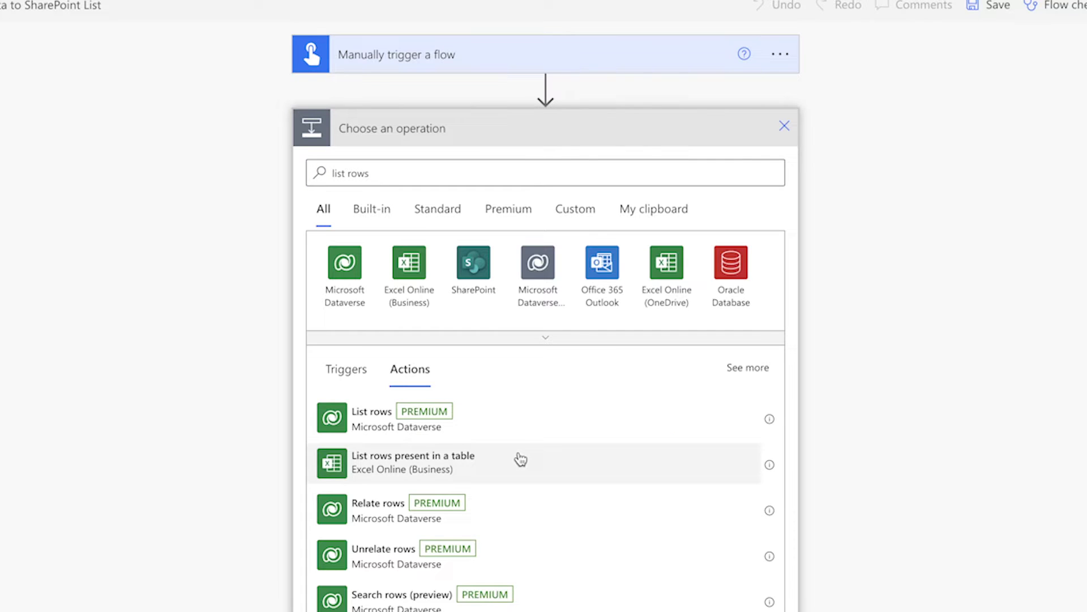
# Step: Add List rows present in a table using Operations, Project Tracker_Sample.xlsx and Table2
pyautogui.click(520, 459)
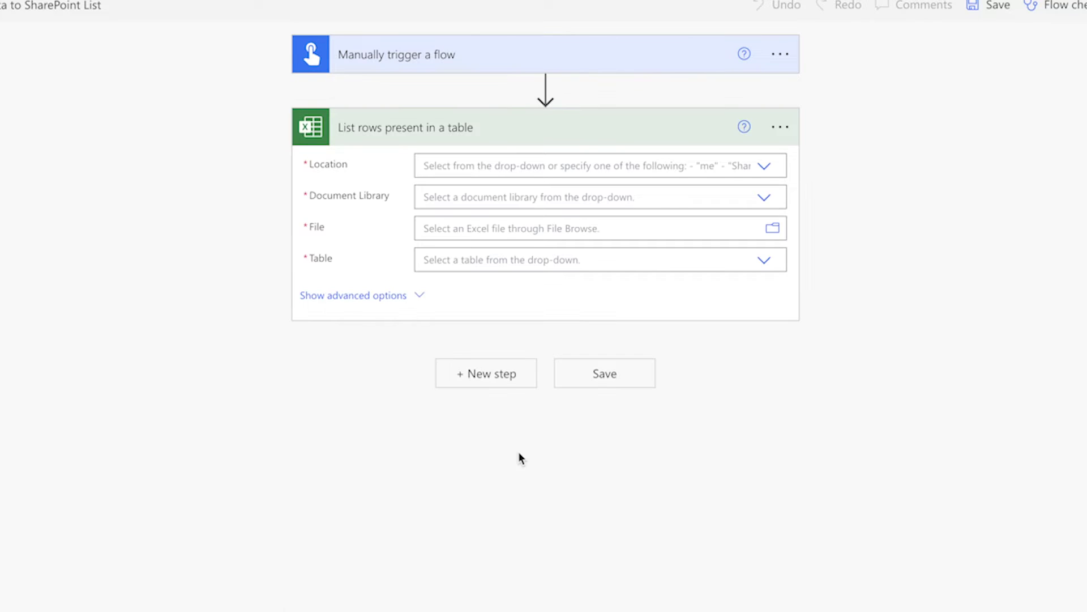
pyautogui.click(770, 207)
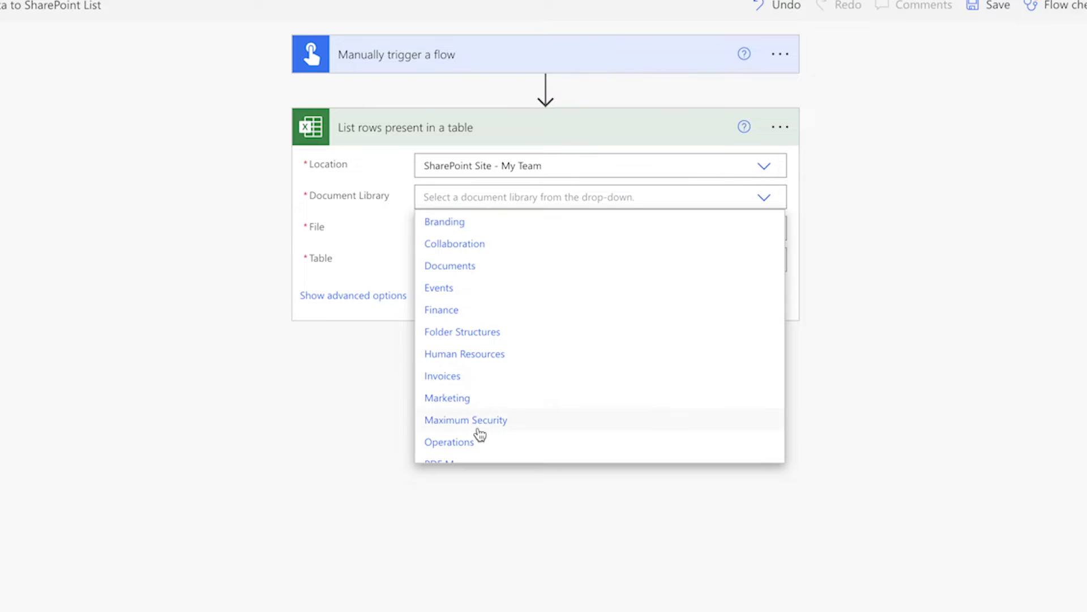
pyautogui.click(487, 448)
pyautogui.click(775, 233)
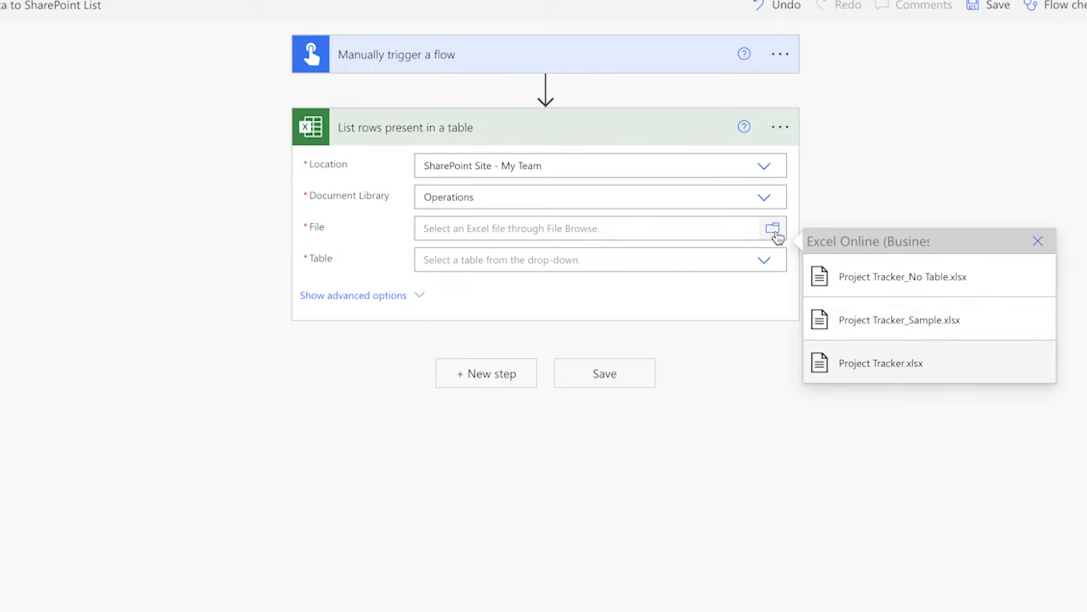
pyautogui.click(866, 317)
pyautogui.click(764, 278)
pyautogui.click(607, 286)
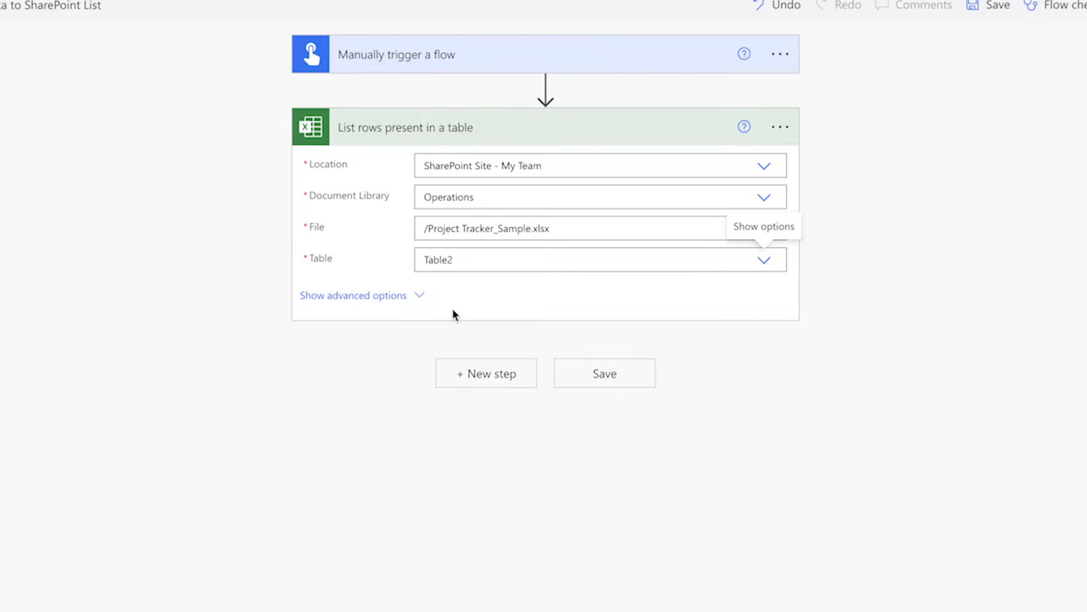
# Step: In advanced options, set Top Count to 1 and DateTime Format to ISO 8601
pyautogui.click(420, 295)
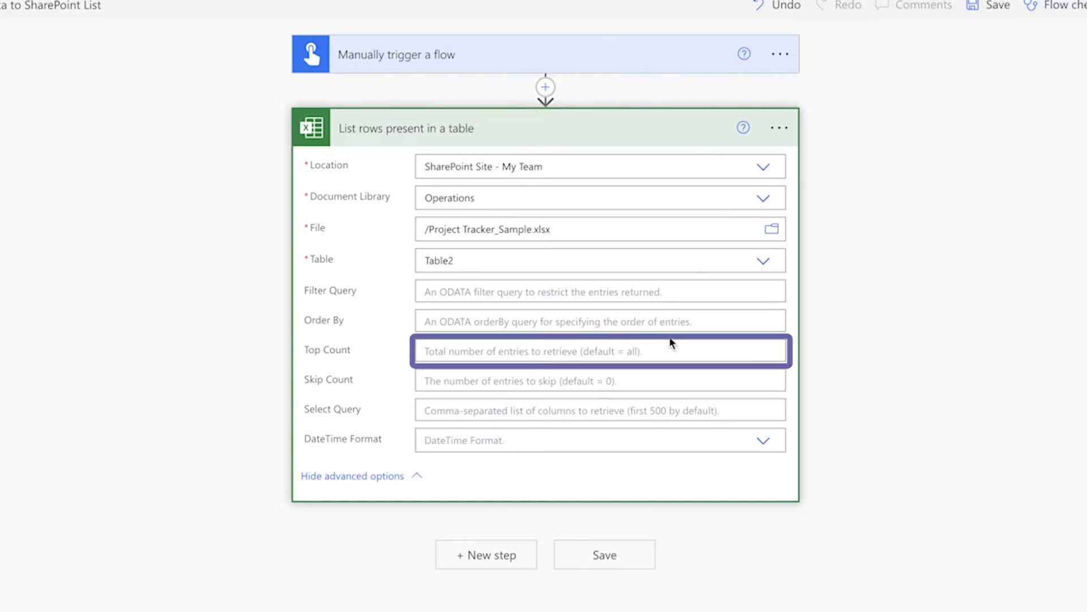
pyautogui.click(468, 350)
pyautogui.write('1')
pyautogui.click(763, 441)
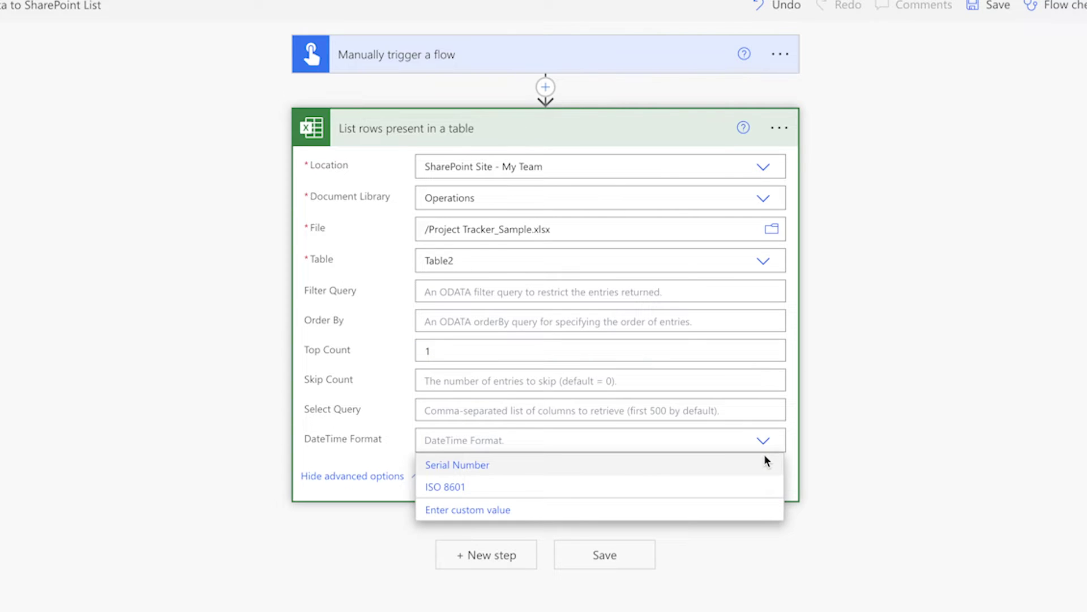
pyautogui.click(652, 492)
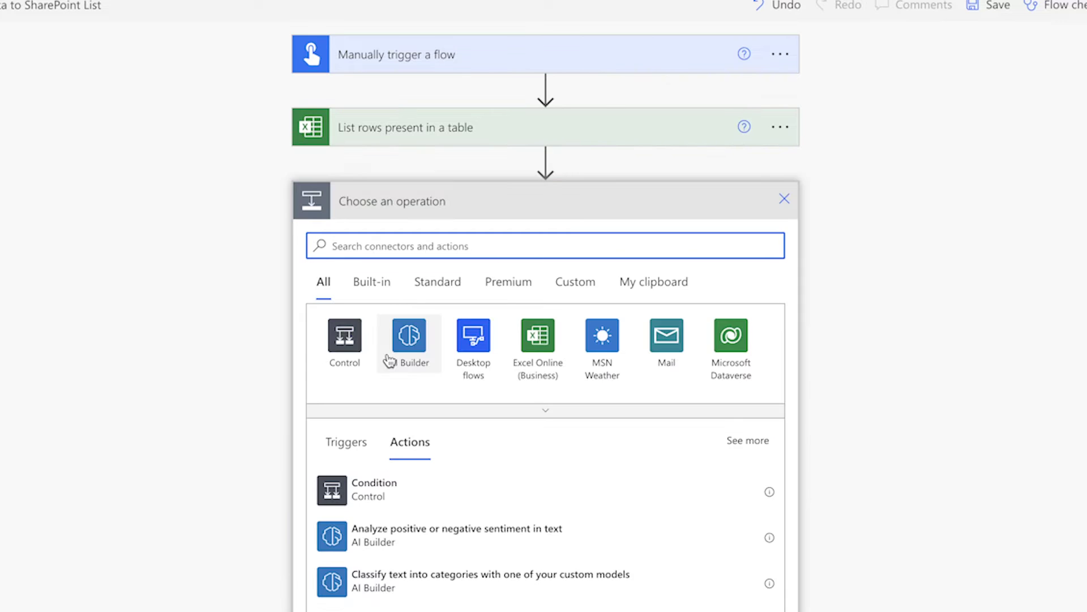
# Step: Add an Apply to each loop over the Excel step's value output
pyautogui.write('apply to each')
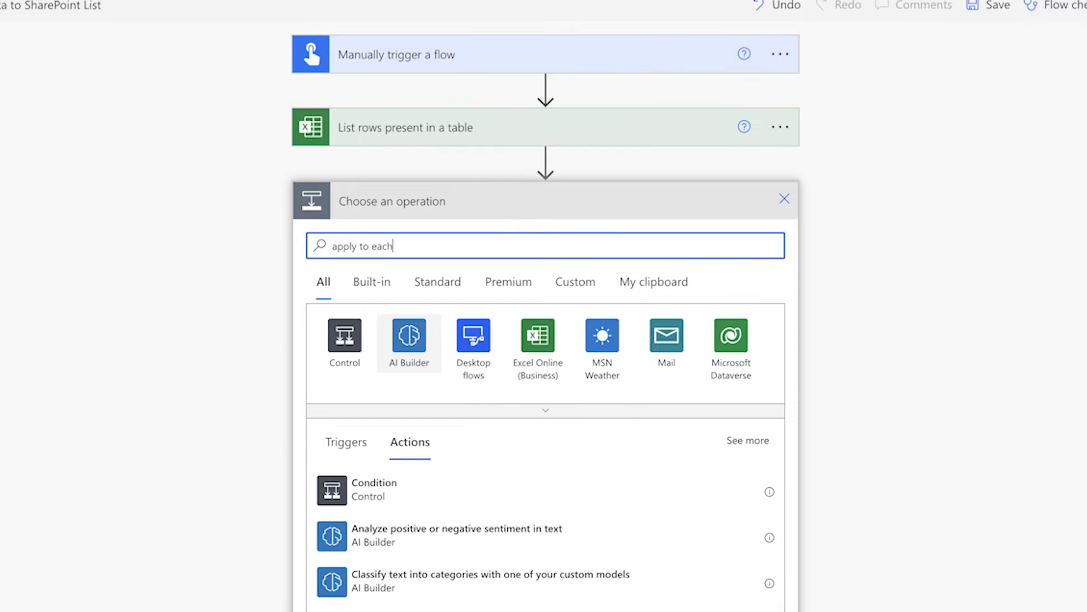
pyautogui.click(538, 492)
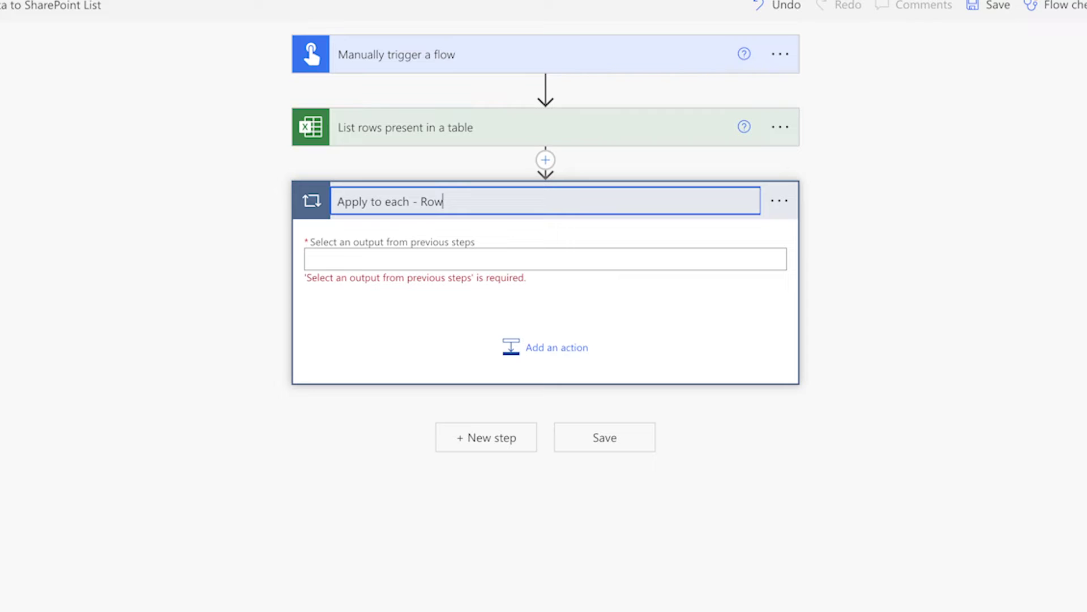
pyautogui.click(724, 261)
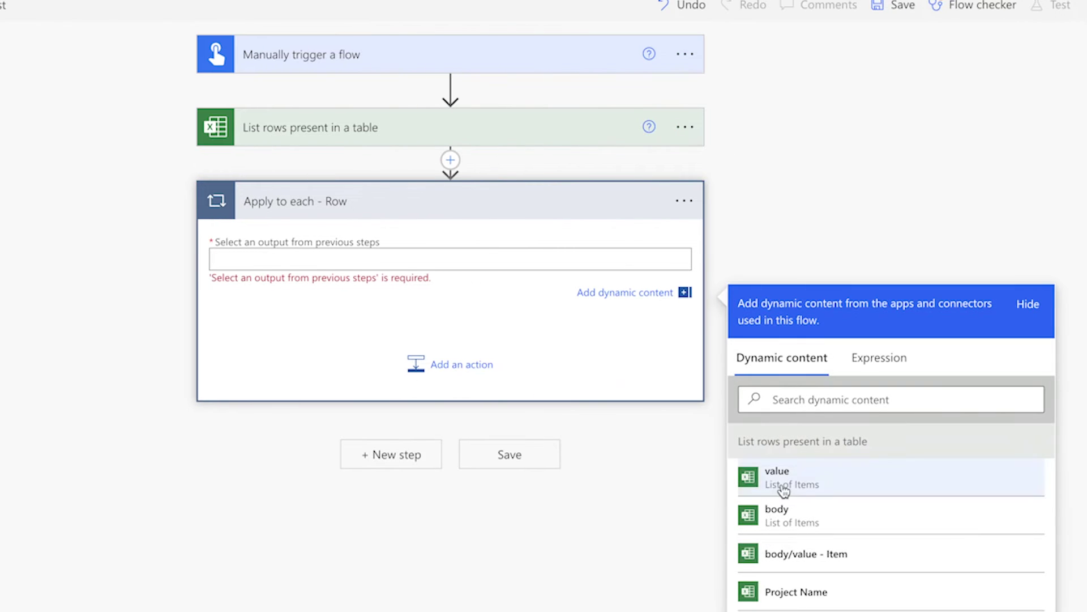
pyautogui.click(879, 490)
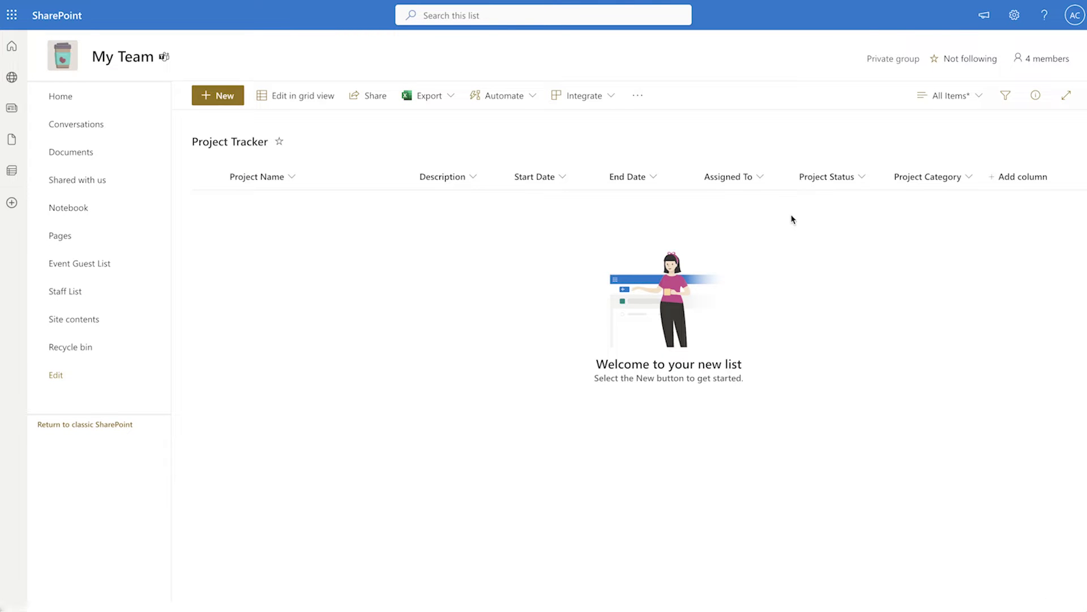
# Step: Open the Assigned To column's edit panel and expand More options
pyautogui.click(761, 177)
pyautogui.moveTo(770, 224)
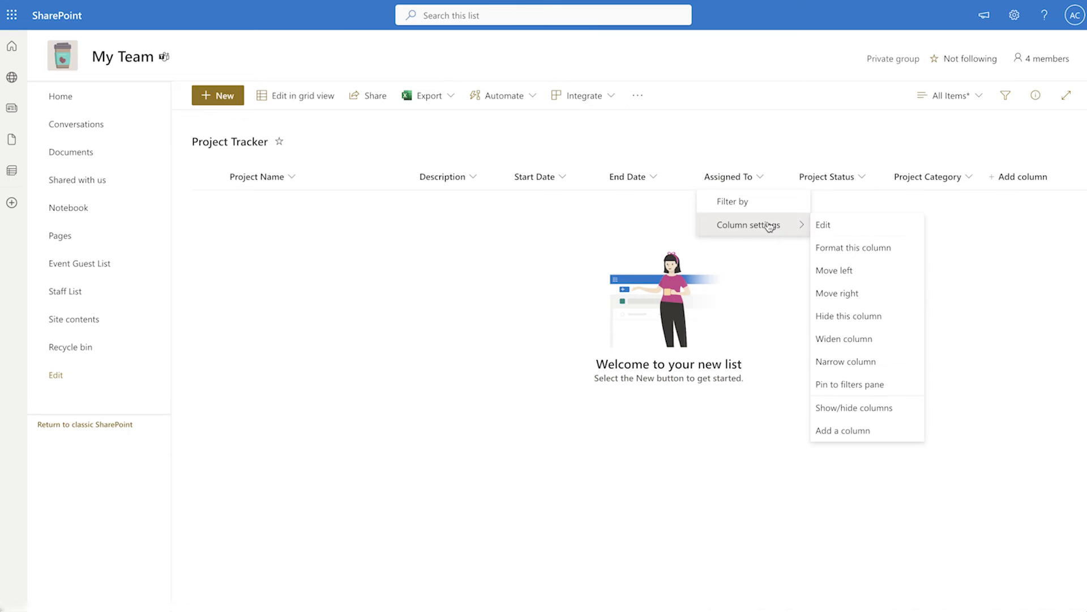
pyautogui.click(829, 226)
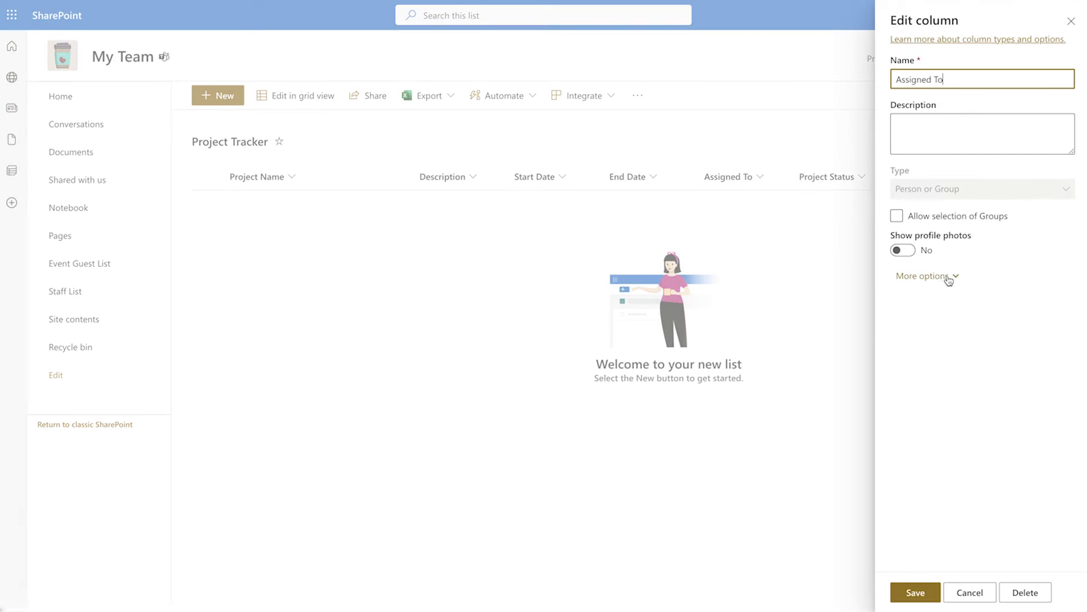
pyautogui.click(949, 277)
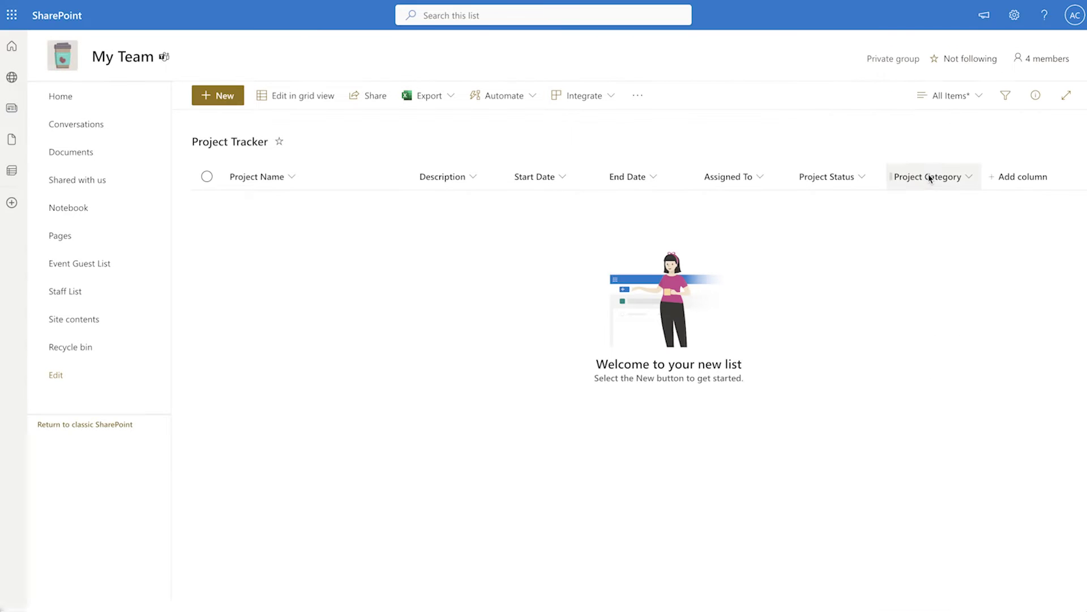
# Step: Open the Project Category column's edit panel and check its multiple-selections setting
pyautogui.click(929, 177)
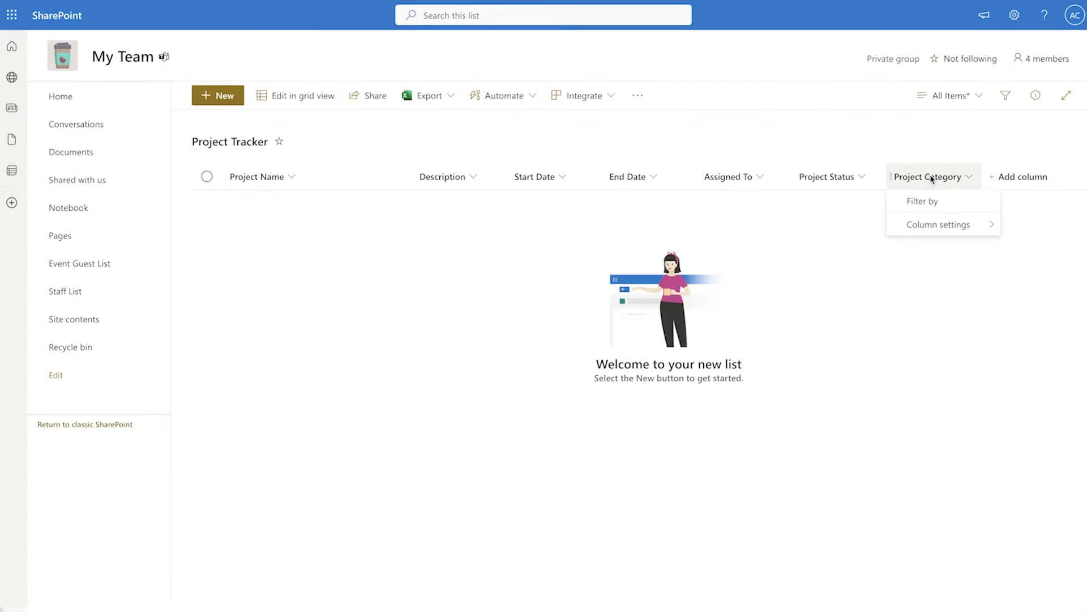
pyautogui.moveTo(949, 226)
pyautogui.click(787, 224)
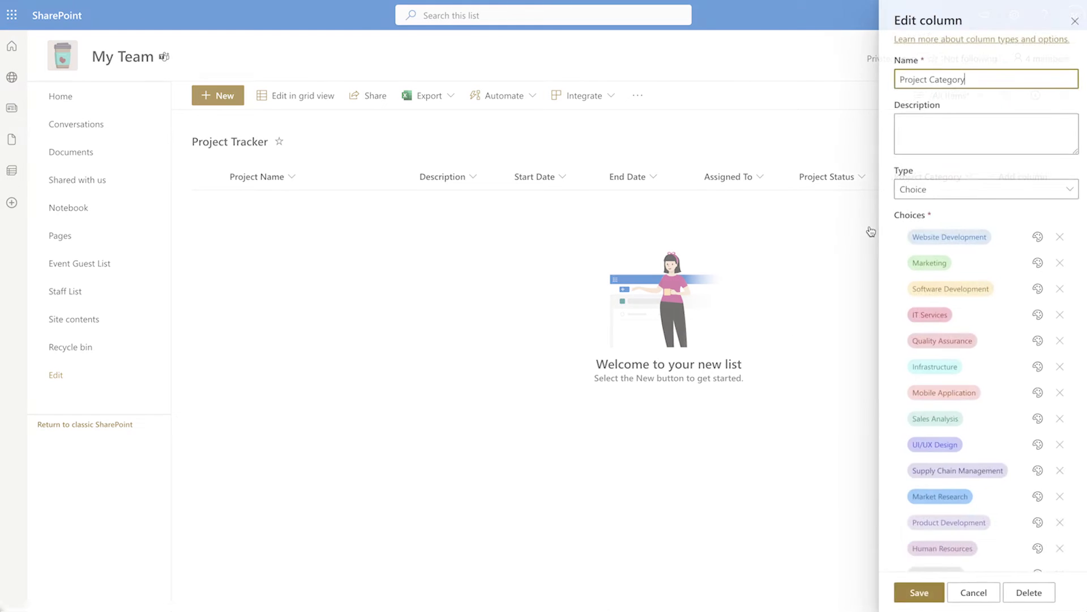
pyautogui.scroll(-5, 961, 551)
pyautogui.click(957, 547)
pyautogui.scroll(-3, 957, 548)
pyautogui.scroll(-1, 955, 548)
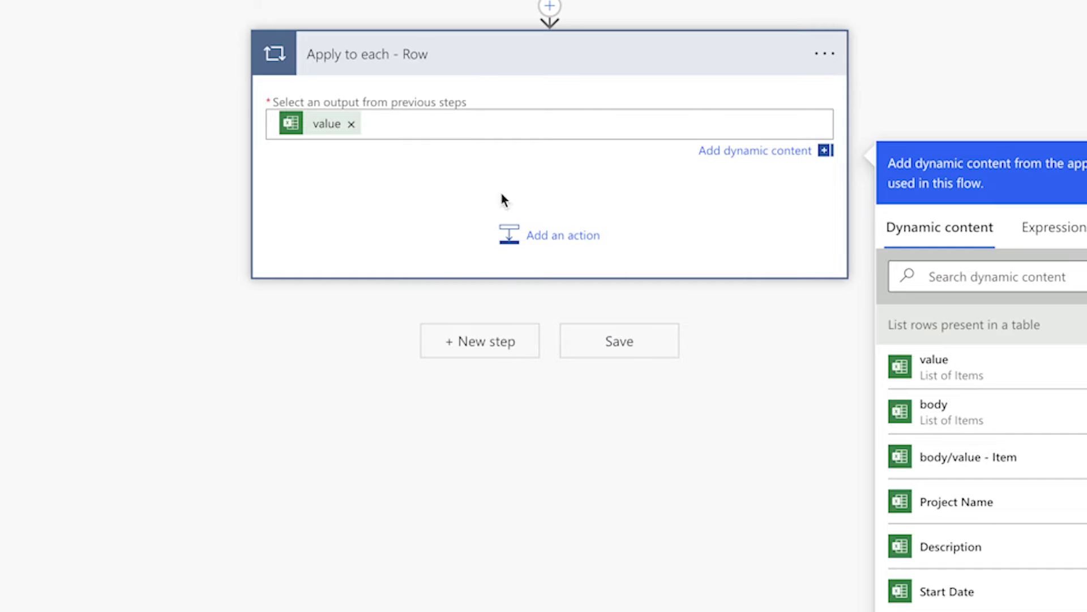
# Step: Add a Select action inside the loop with Assigned Team Members as its From input
pyautogui.click(509, 235)
pyautogui.write('s')
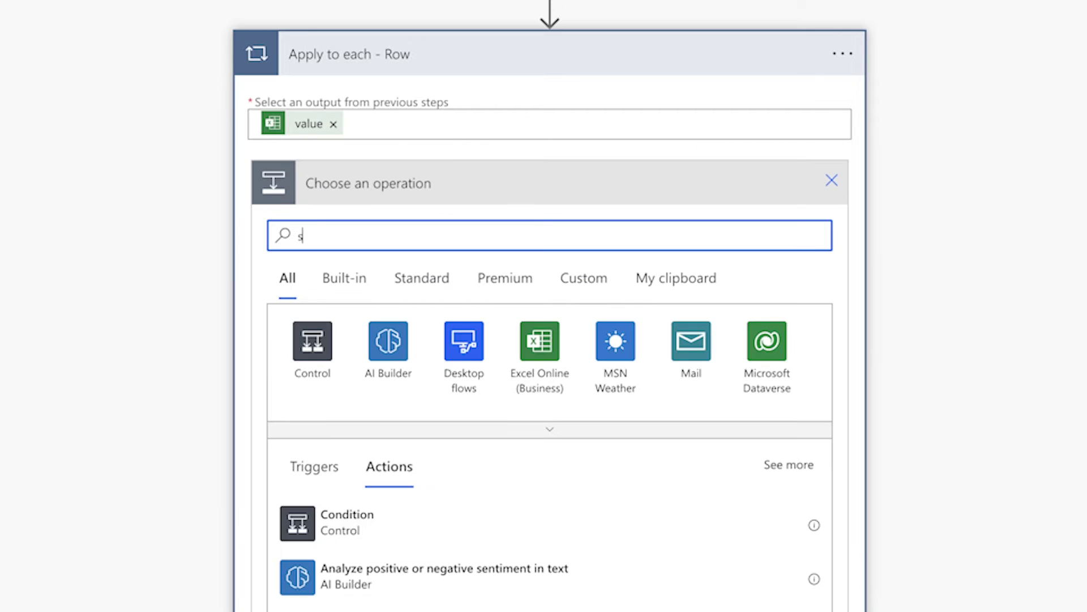
pyautogui.write('elect')
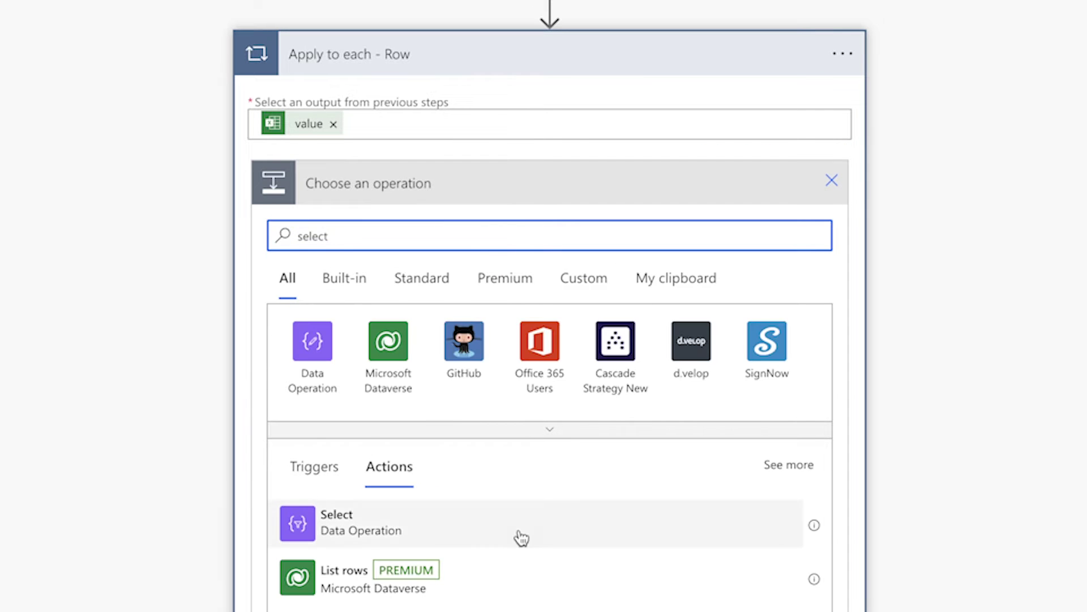
pyautogui.click(539, 507)
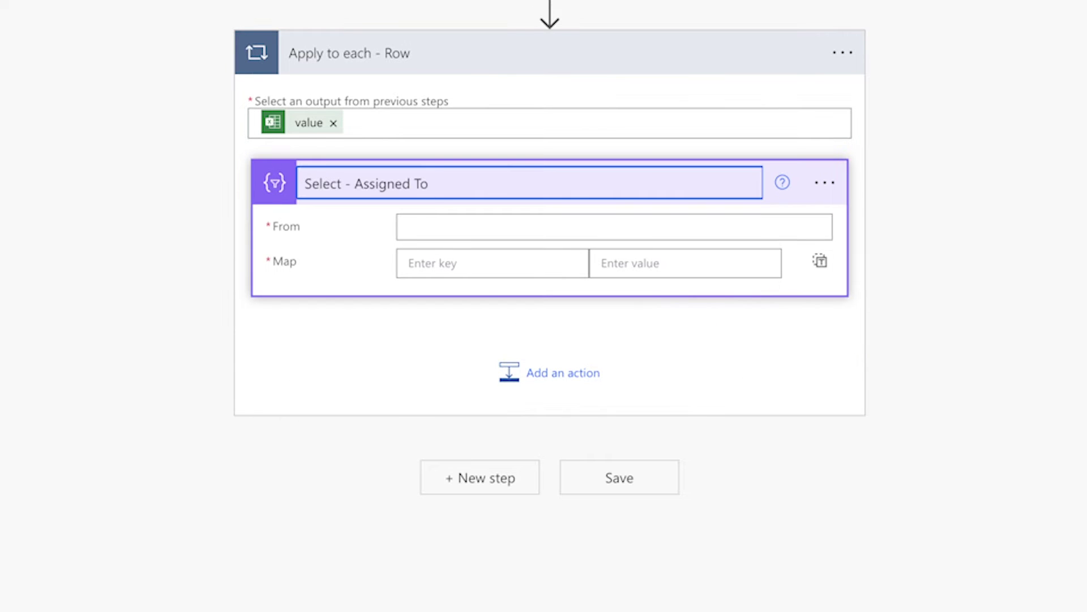
pyautogui.click(614, 227)
pyautogui.write('ass')
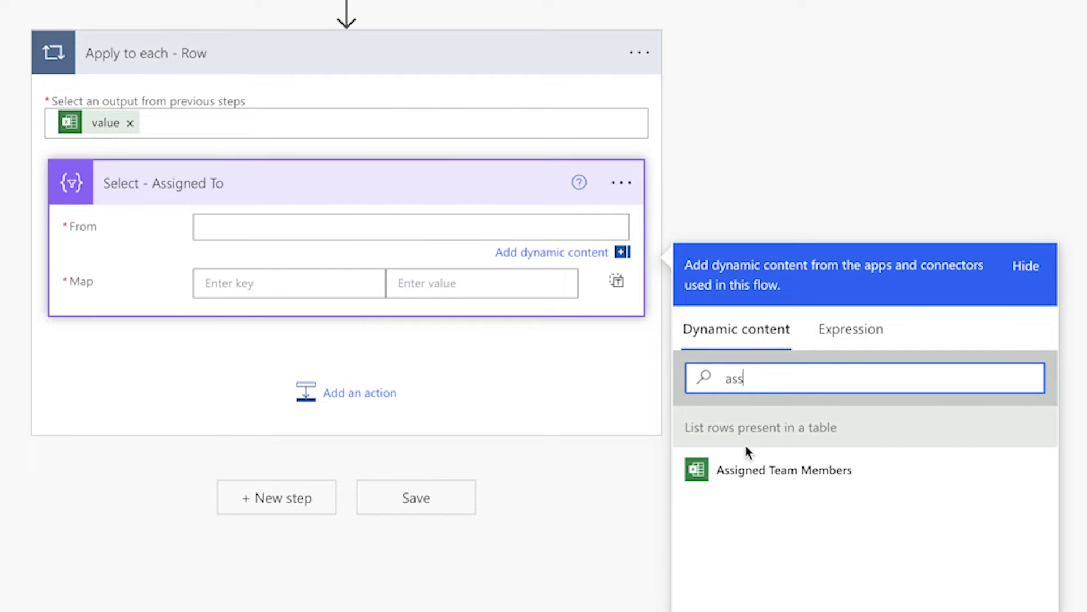
pyautogui.click(745, 470)
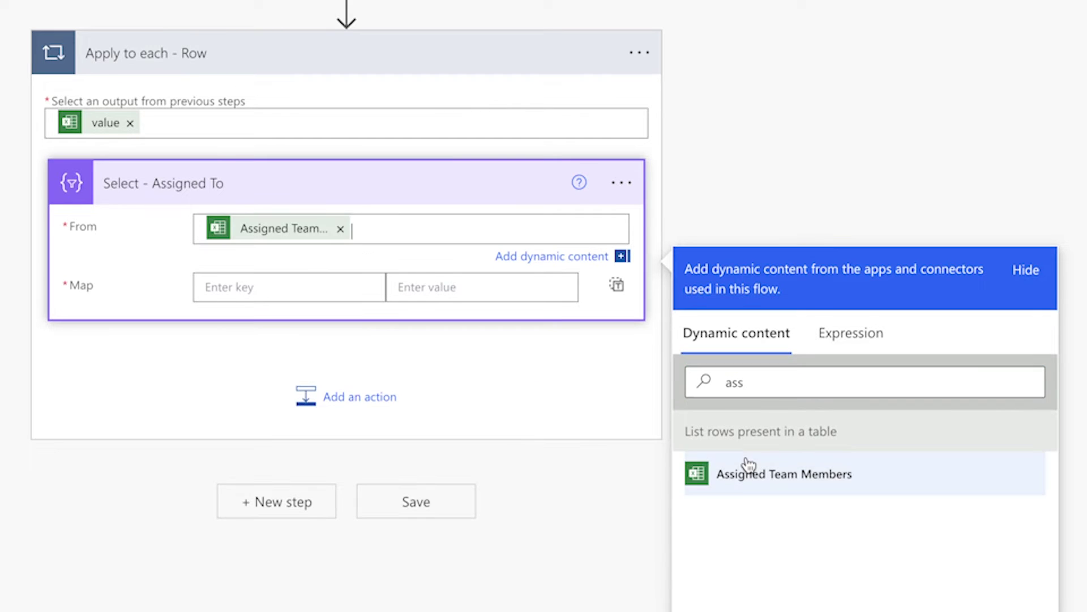
# Step: Replace From with a split() expression on the copied Assigned Team Members reference, split at ';'
pyautogui.click(623, 184)
pyautogui.click(712, 393)
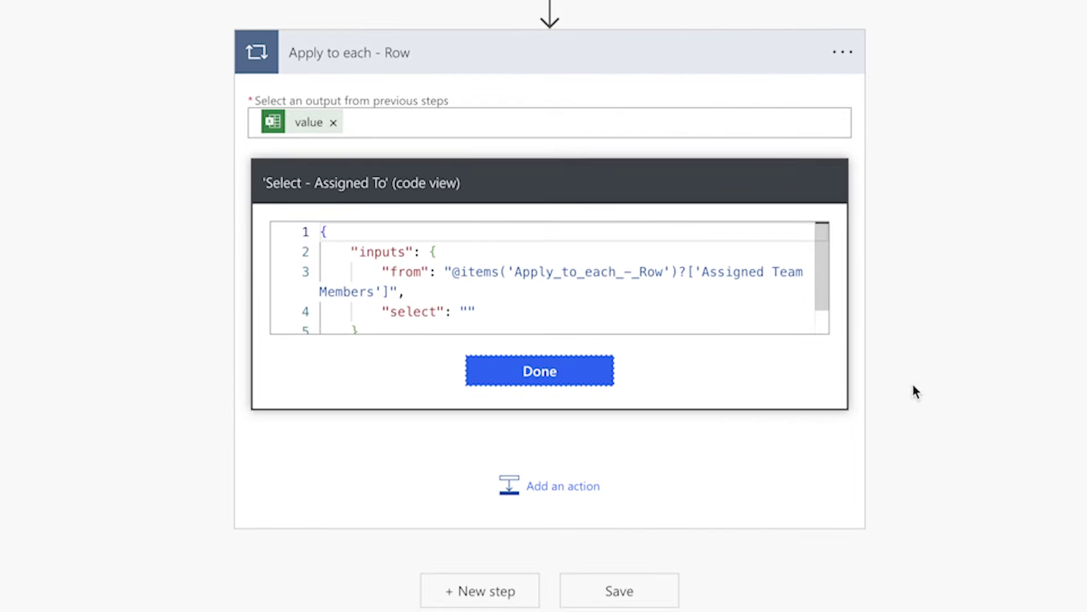
pyautogui.moveTo(460, 270); pyautogui.dragTo(389, 291)
pyautogui.press('super+c')
pyautogui.click(585, 381)
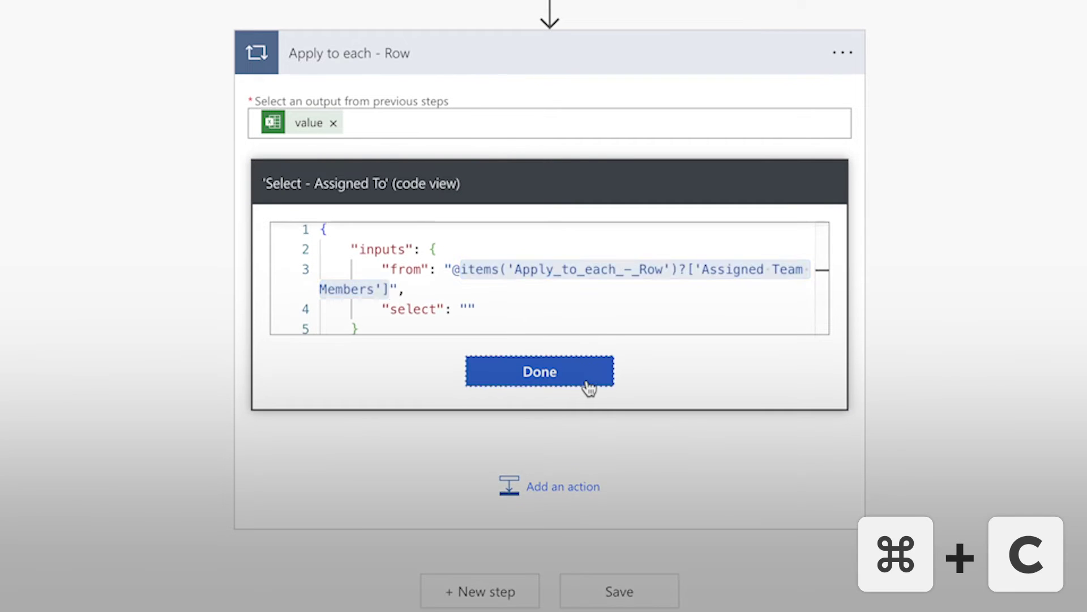
pyautogui.click(544, 228)
pyautogui.click(1055, 330)
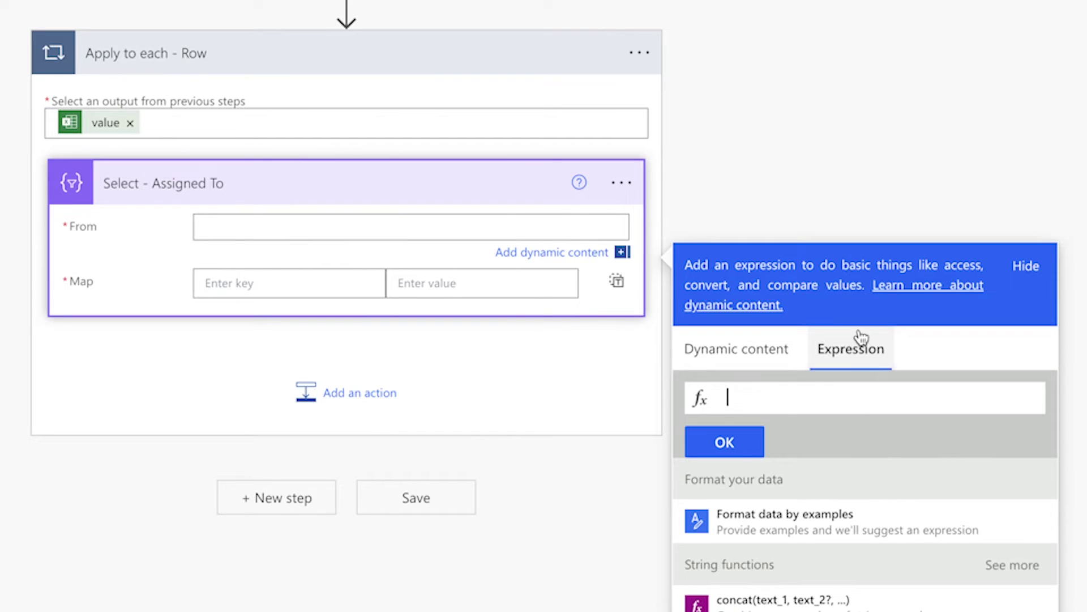
pyautogui.write('split(')
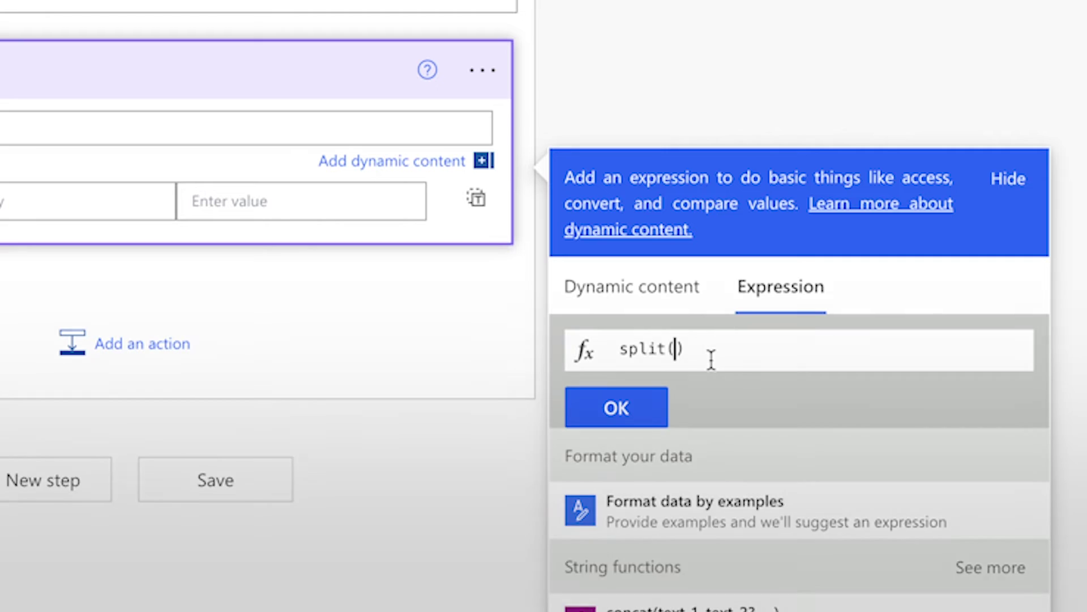
pyautogui.press('super+v')
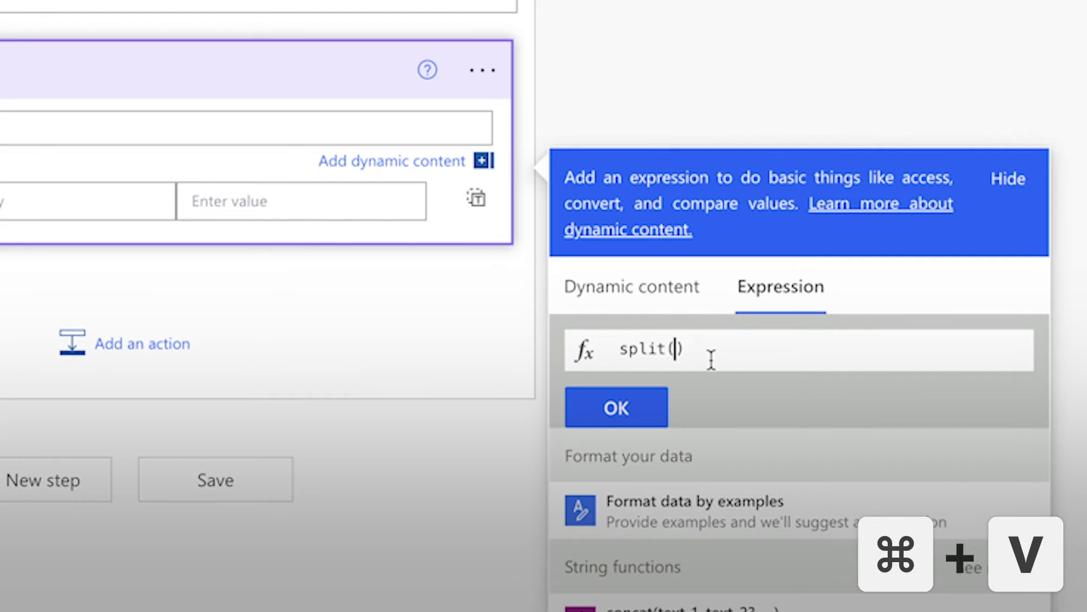
pyautogui.write(",''")
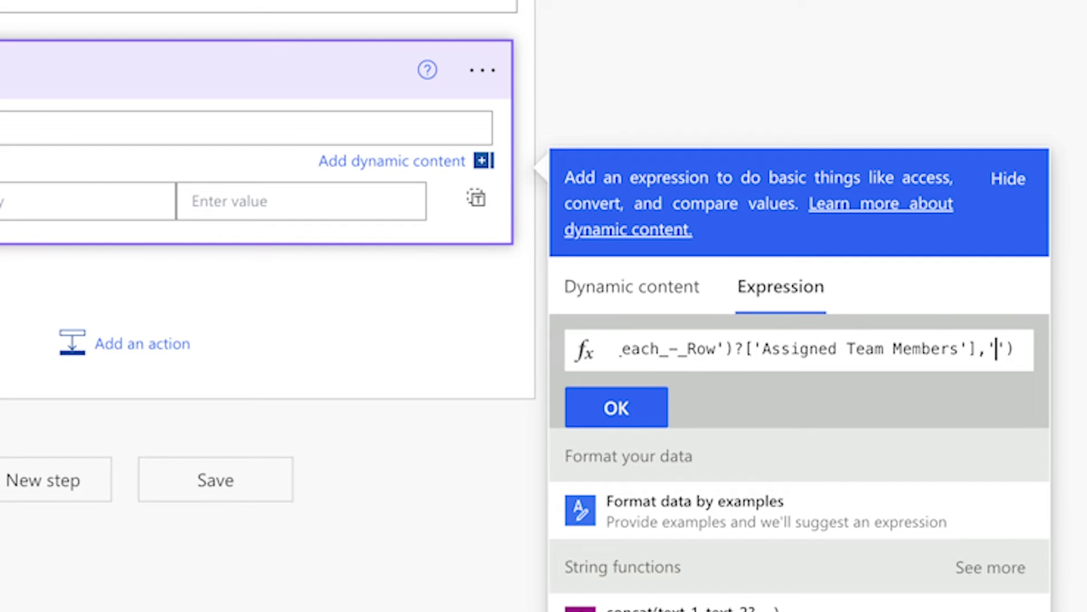
pyautogui.write(';')
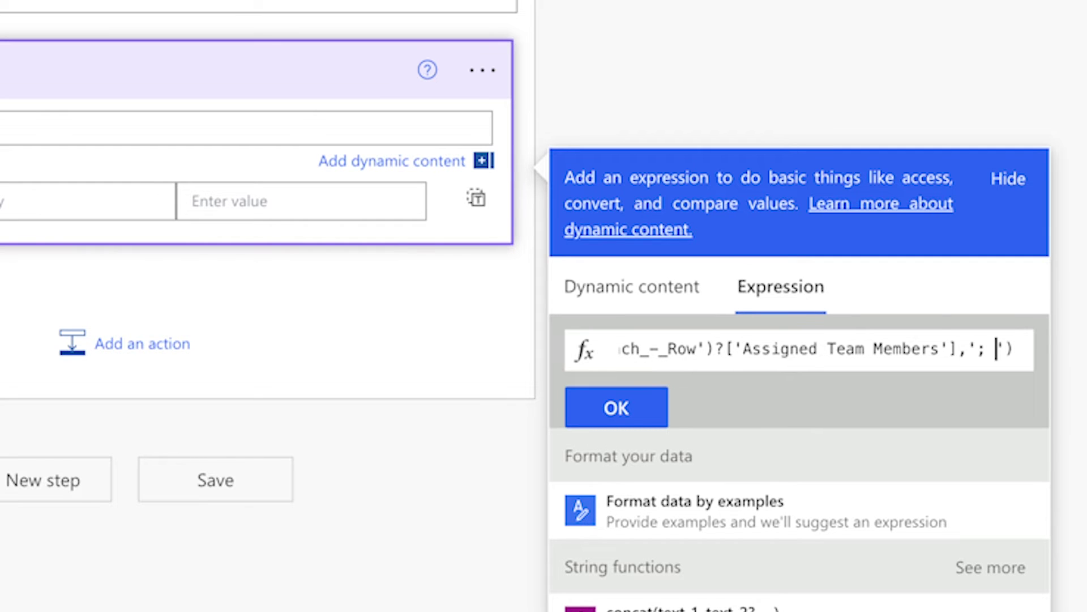
pyautogui.click(621, 412)
# Step: Map the key Claims to the expression item()
pyautogui.click(26, 202)
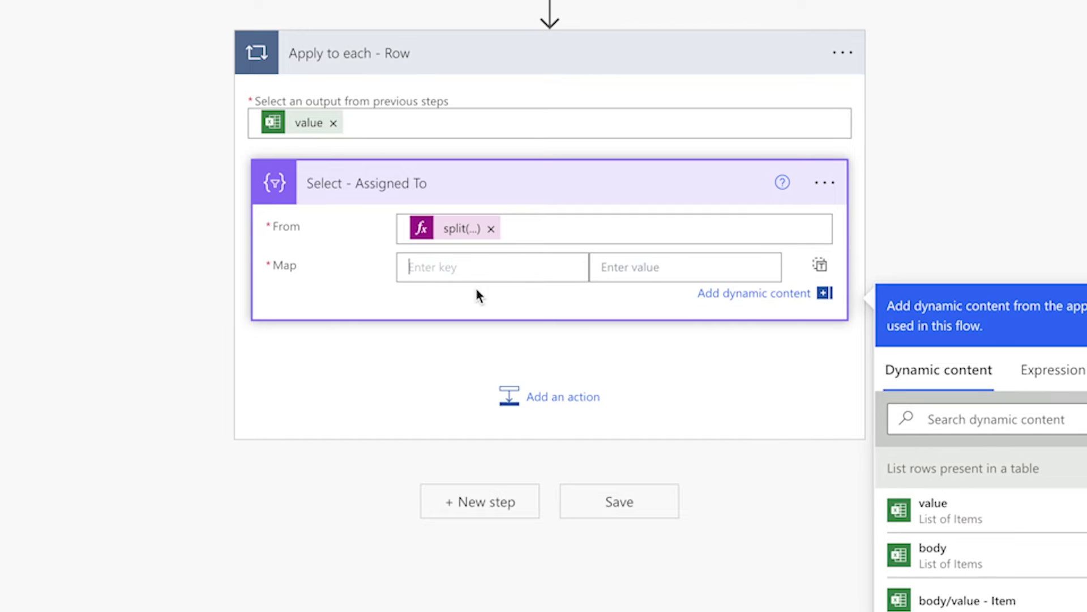
pyautogui.write('Claims')
pyautogui.click(1062, 408)
pyautogui.write('it')
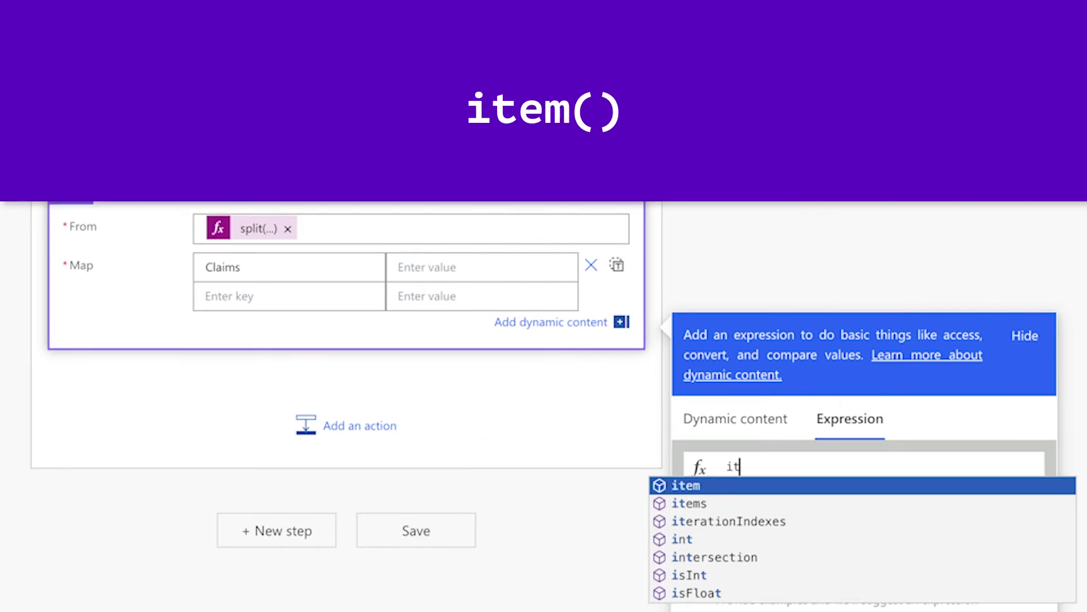
pyautogui.write('em()')
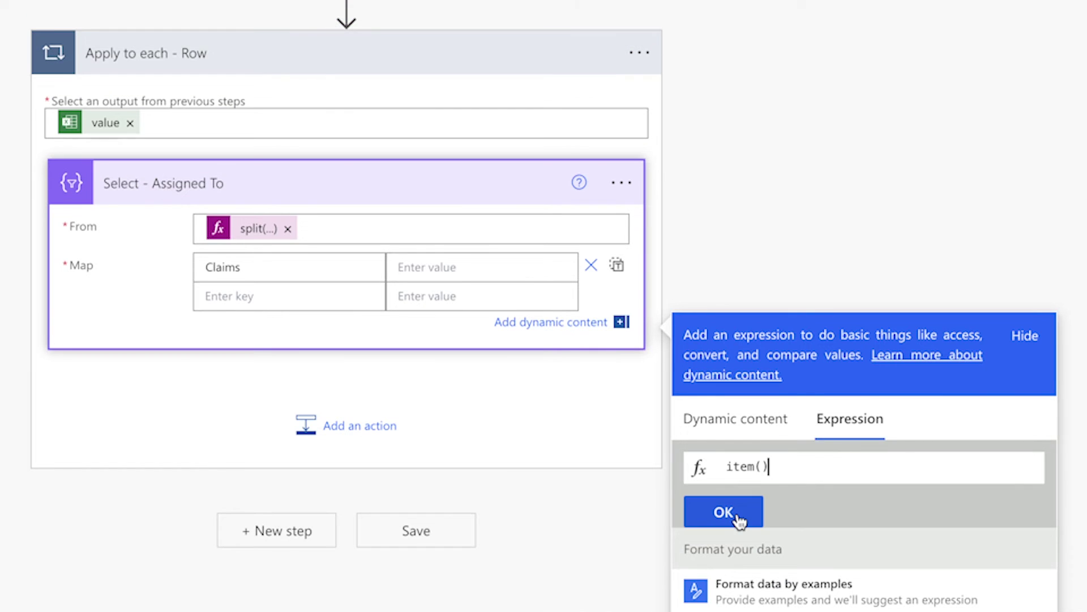
pyautogui.click(724, 512)
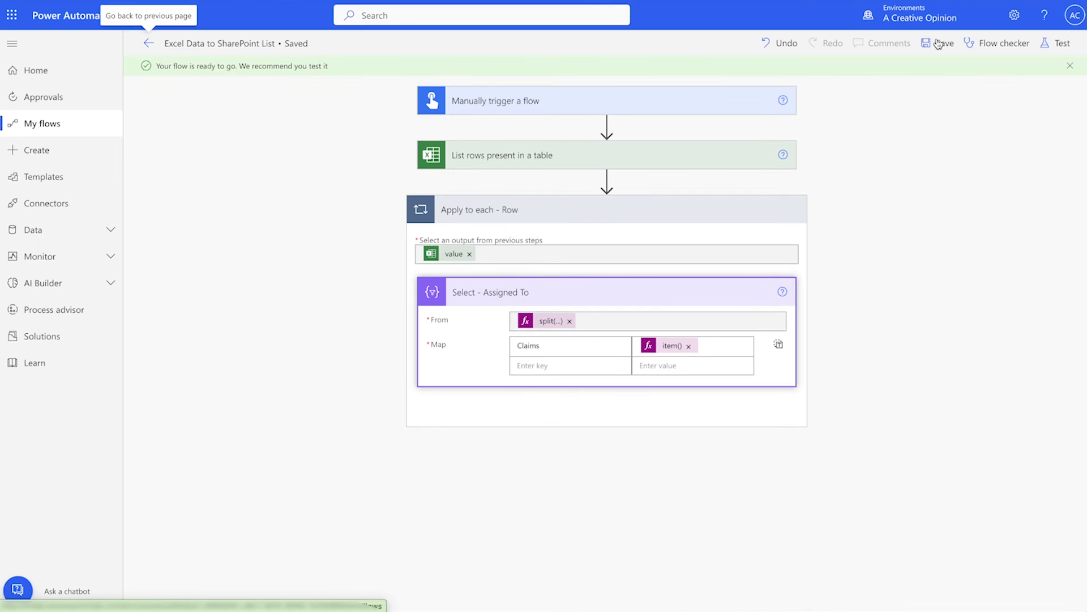
# Step: Save the flow, run a manual test, and check the Select - Assigned To output
pyautogui.click(1060, 41)
pyautogui.click(855, 74)
pyautogui.click(866, 587)
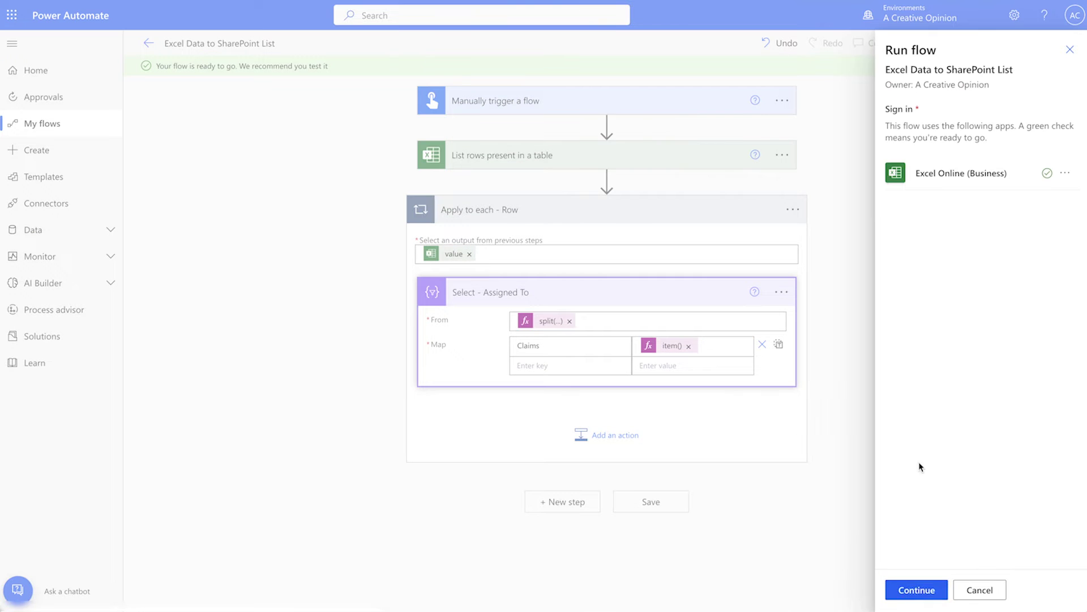
pyautogui.click(916, 589)
pyautogui.click(927, 589)
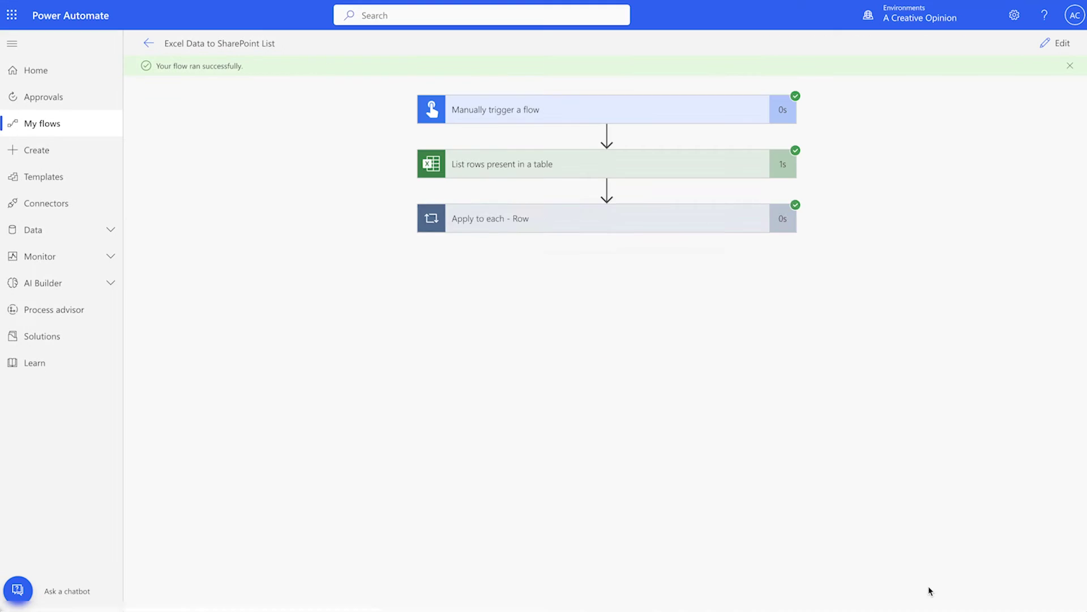
pyautogui.click(678, 224)
pyautogui.click(672, 286)
pyautogui.scroll(-1, 672, 289)
pyautogui.click(1054, 44)
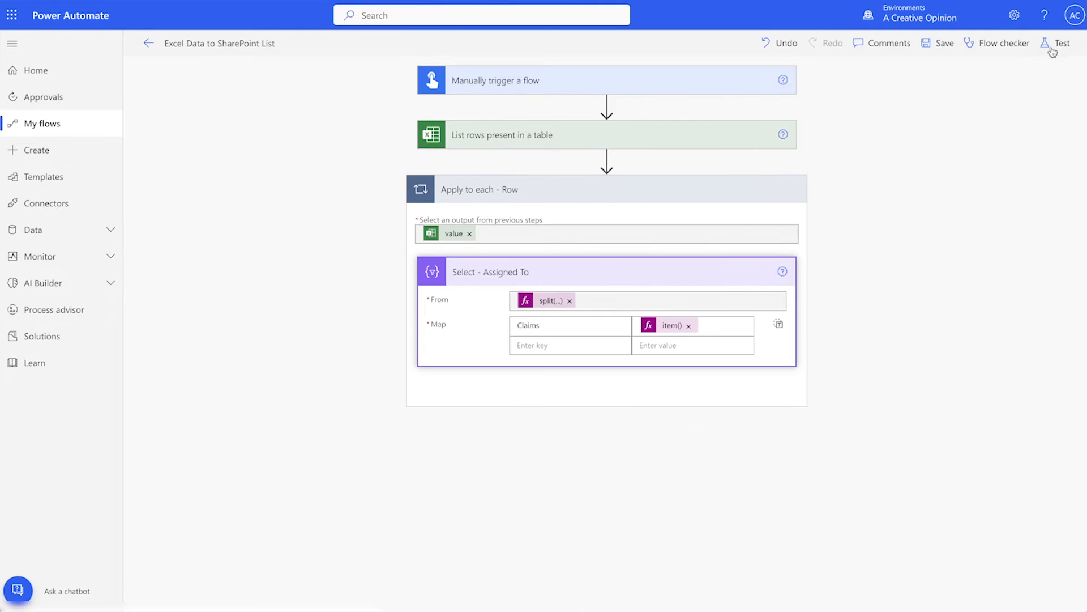
pyautogui.click(606, 387)
# Step: Add a Select action named 'Select - Project Category' with Project Category as From
pyautogui.write('select')
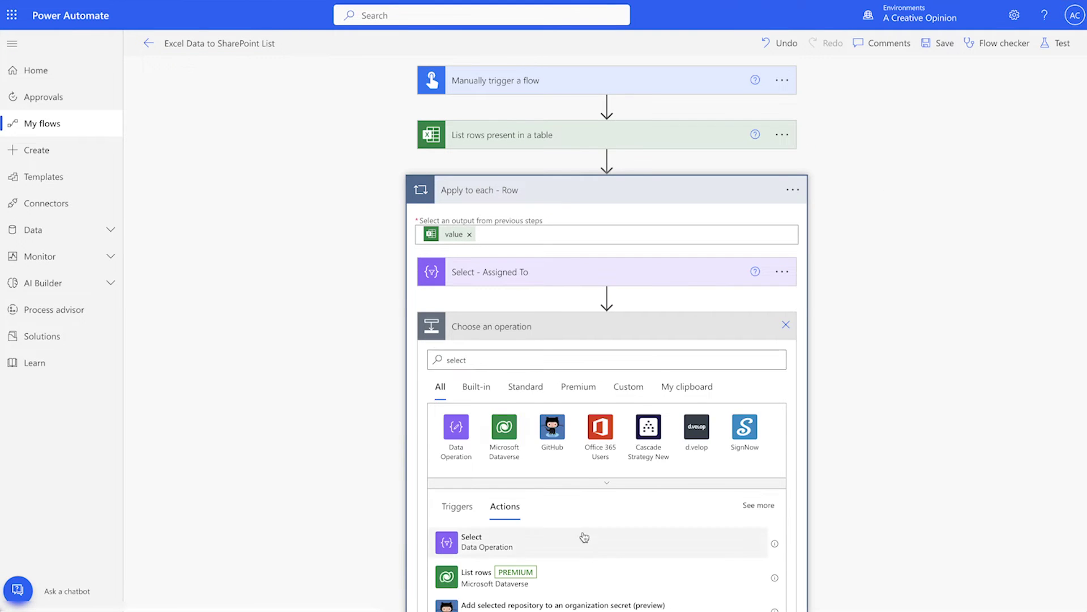
pyautogui.click(584, 537)
pyautogui.click(473, 328)
pyautogui.write('- Project Category')
pyautogui.click(638, 354)
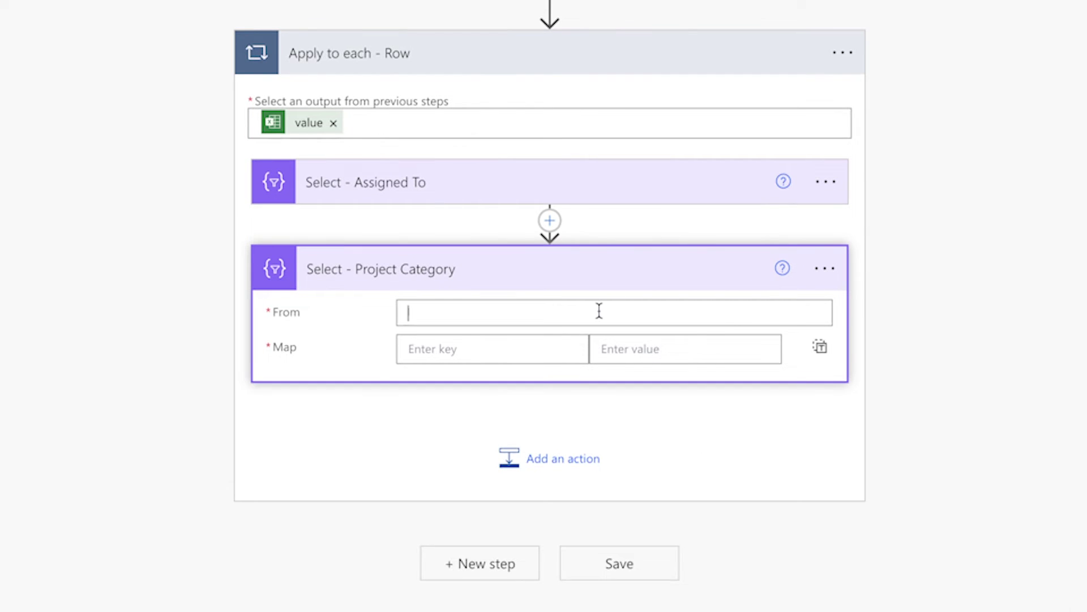
pyautogui.write('proje')
pyautogui.click(753, 608)
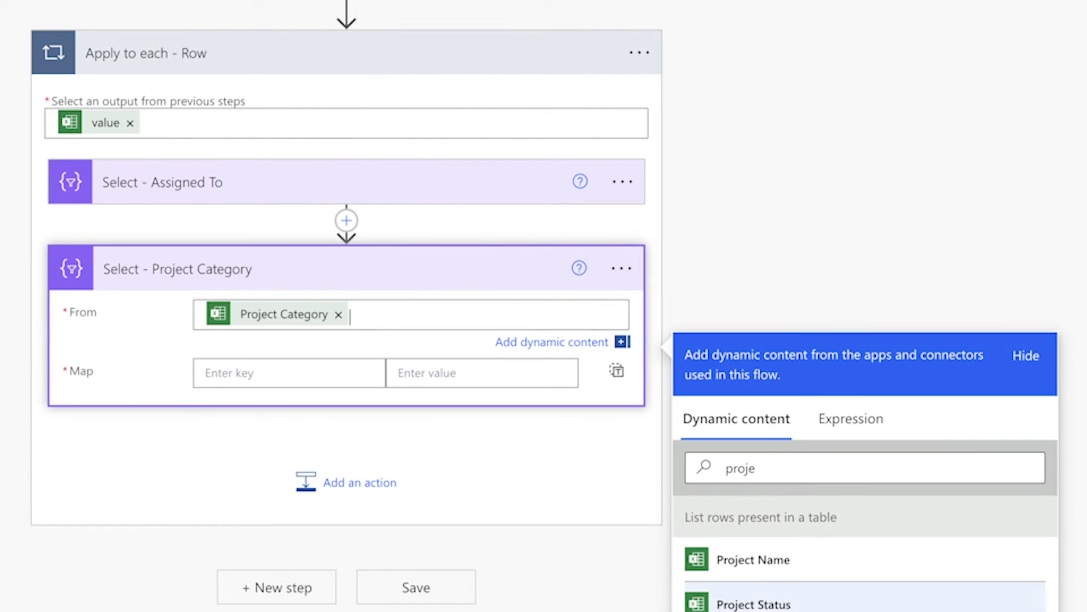
# Step: Change From to split() of the Project Category reference at ';'
pyautogui.click(622, 268)
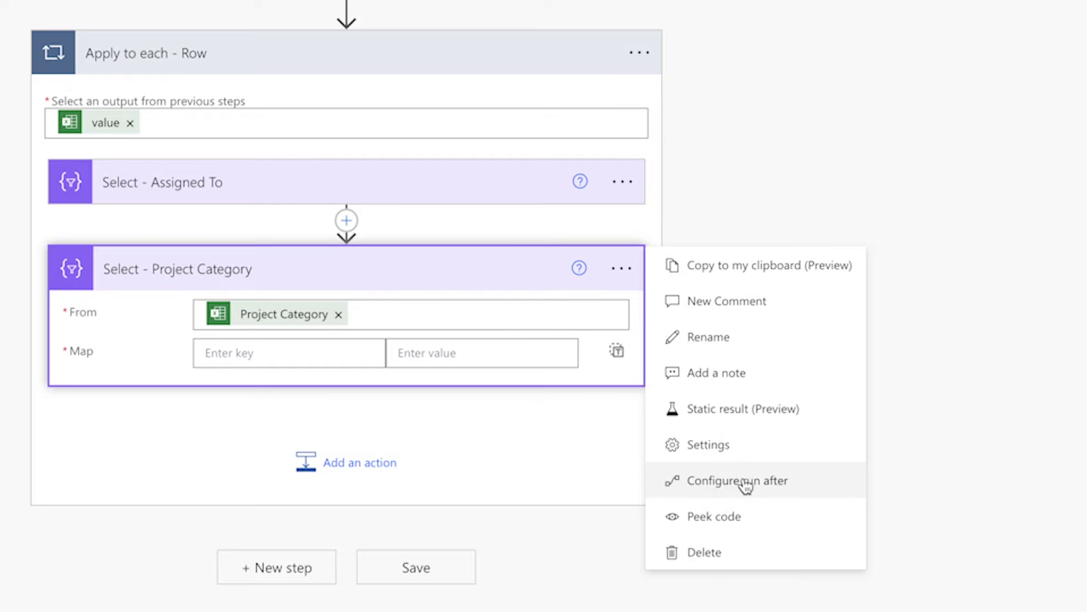
pyautogui.click(745, 513)
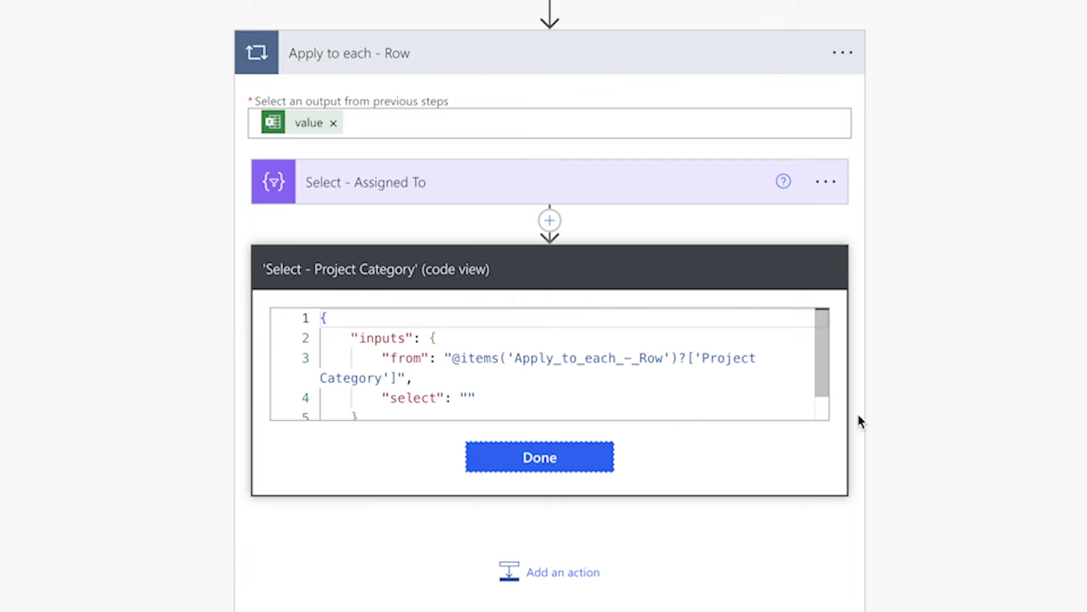
pyautogui.moveTo(460, 357); pyautogui.dragTo(395, 376)
pyautogui.press('super+c')
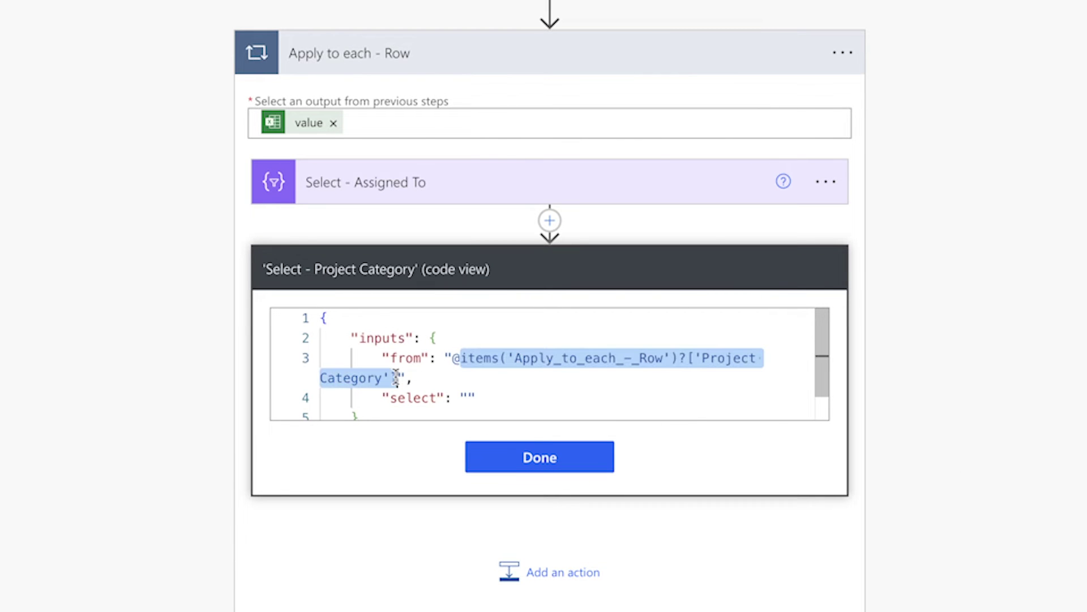
pyautogui.click(594, 455)
pyautogui.click(558, 311)
pyautogui.press('BackSpace')
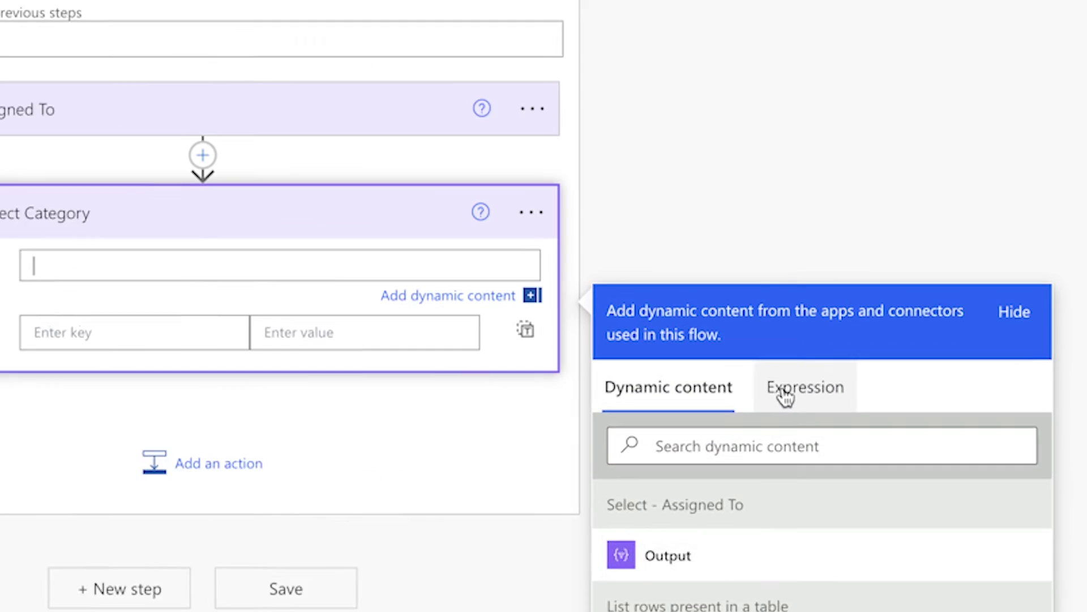
pyautogui.click(842, 410)
pyautogui.write('split()')
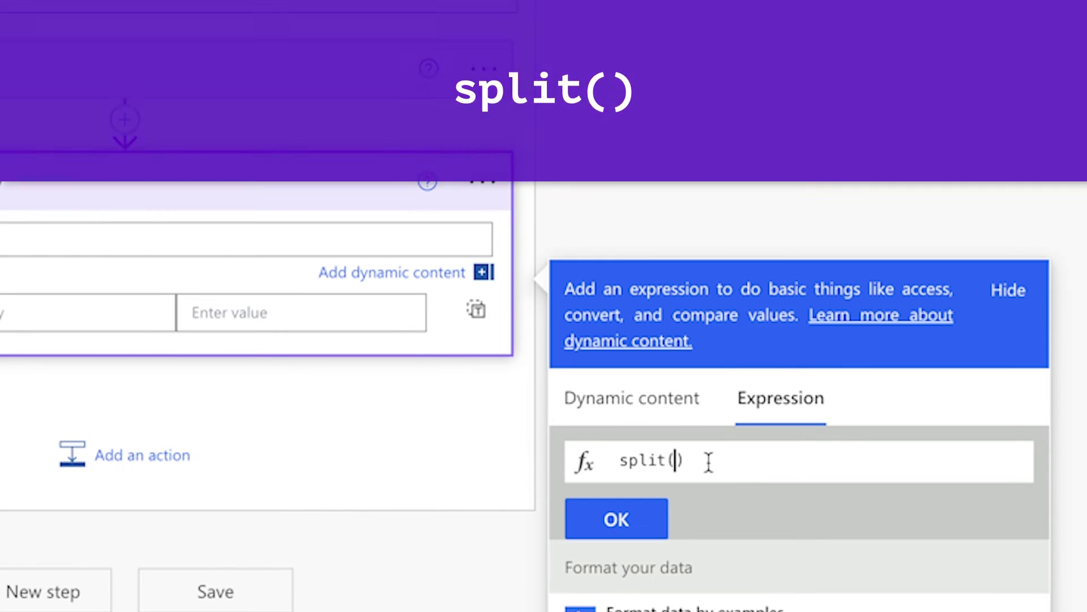
pyautogui.press('super+v')
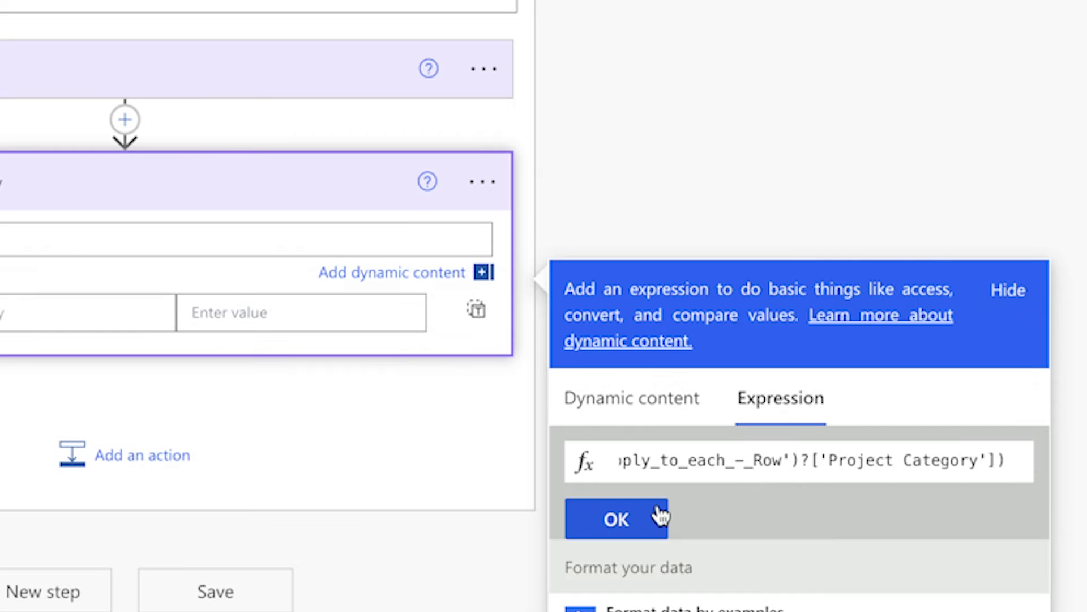
pyautogui.write(",''")
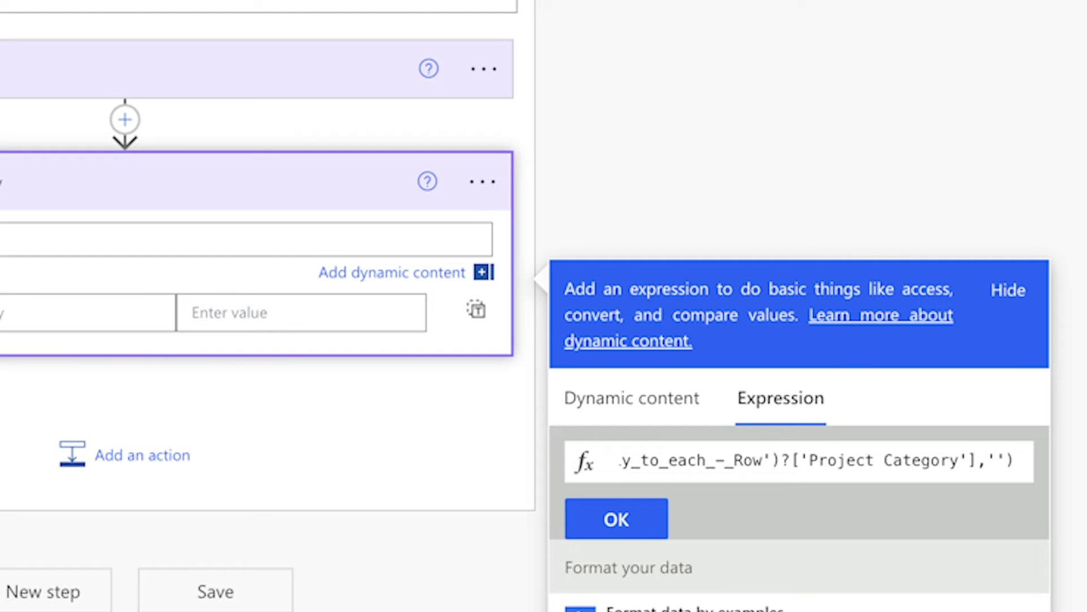
pyautogui.write(';')
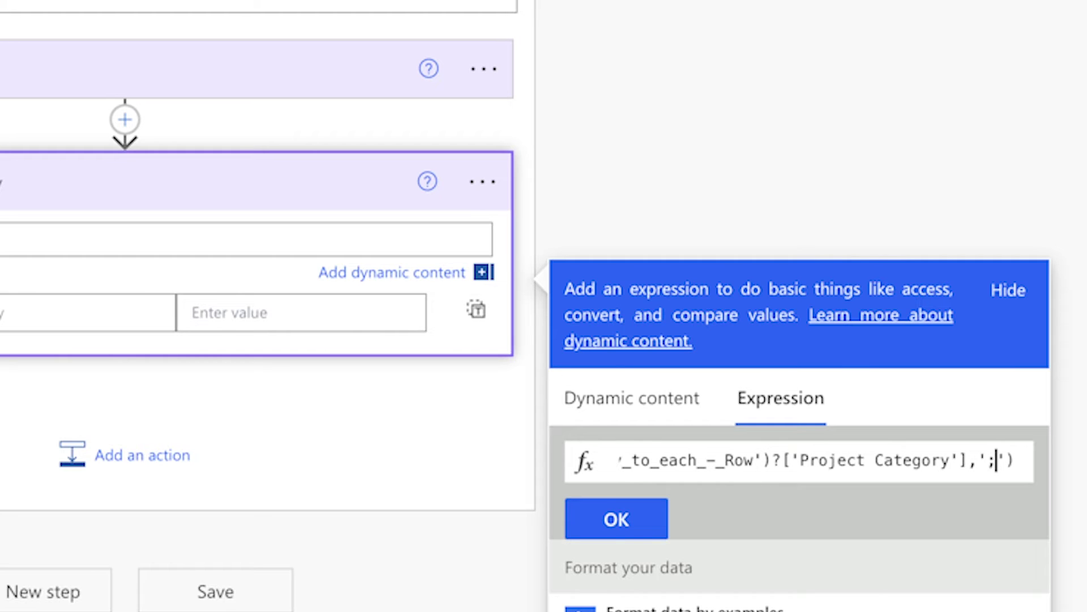
pyautogui.click(616, 518)
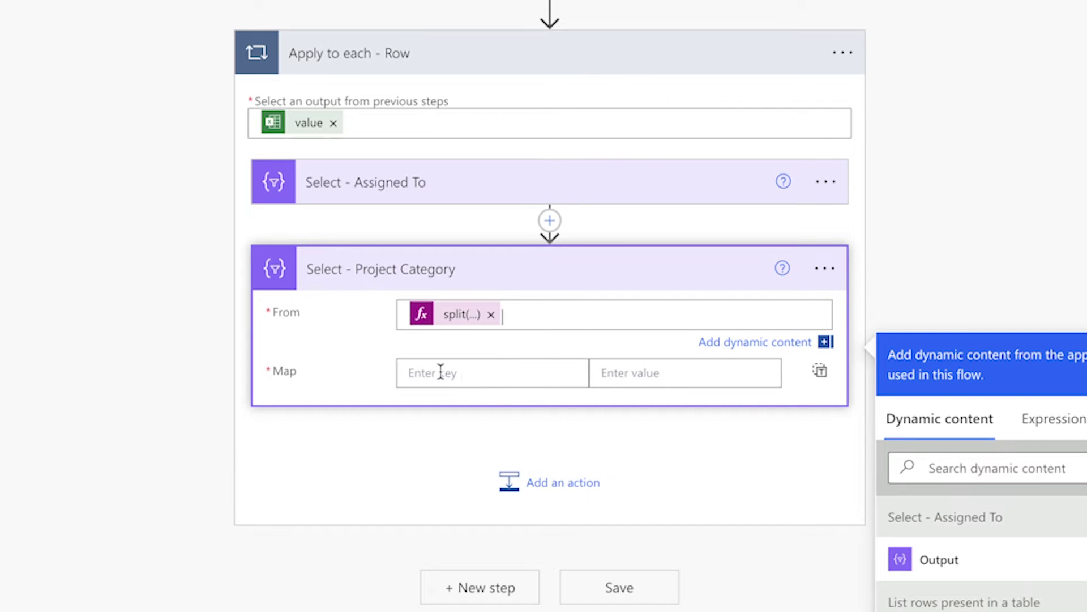
# Step: Map Value to the expression item()
pyautogui.click(440, 371)
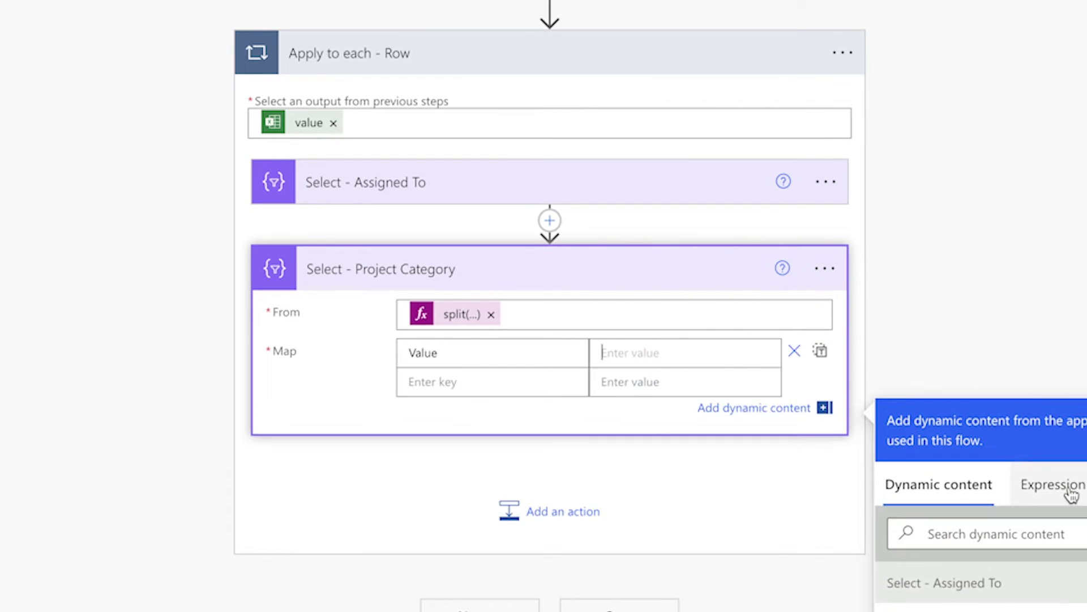
pyautogui.click(1036, 487)
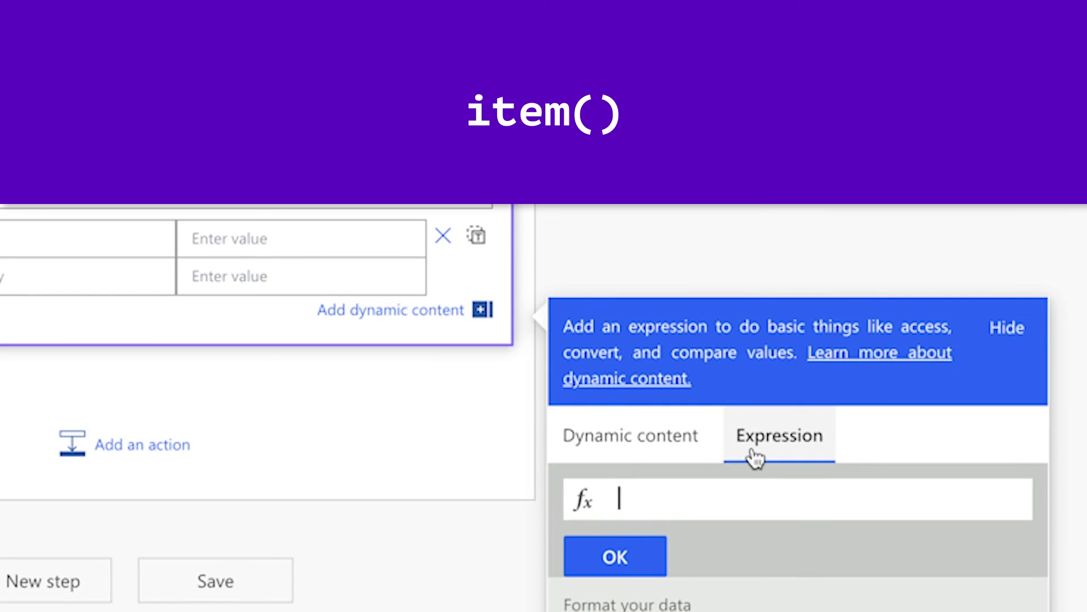
pyautogui.write('item()')
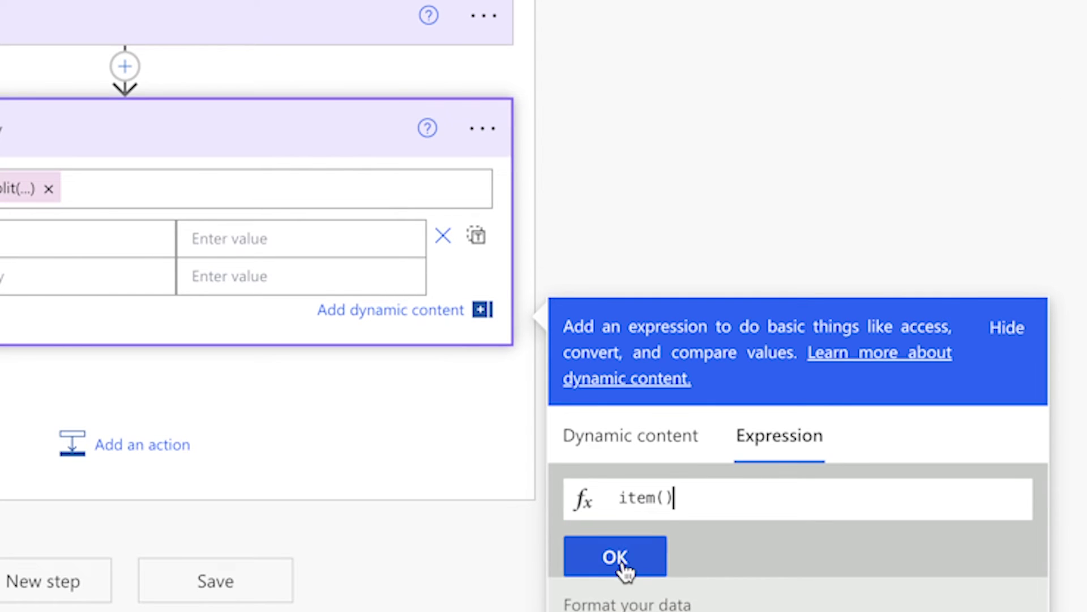
pyautogui.click(618, 560)
# Step: Save and test the flow, then review the Project Category step results
pyautogui.click(1060, 41)
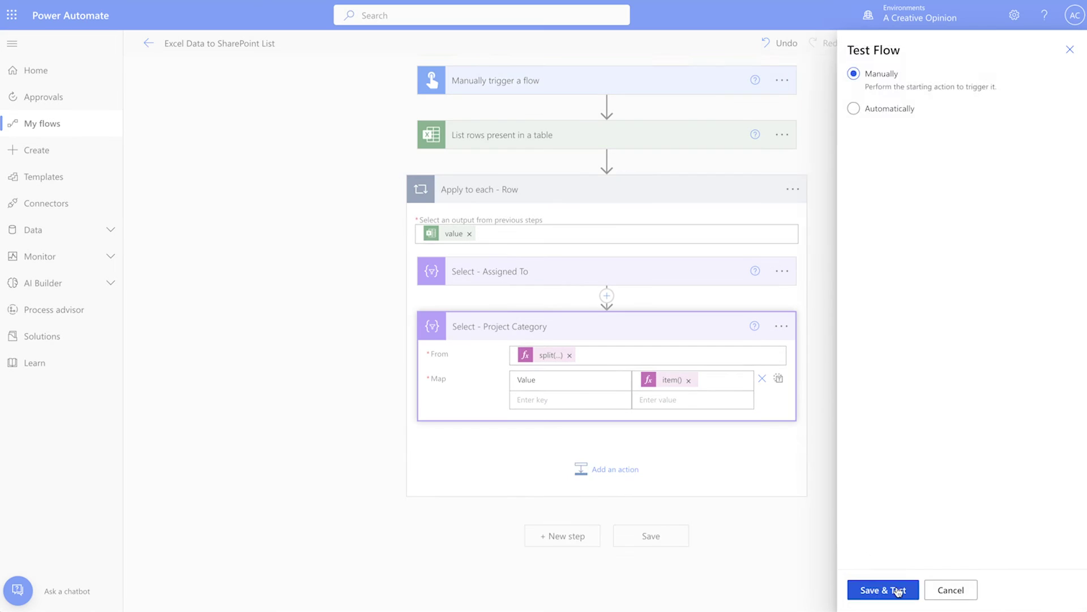
pyautogui.click(897, 590)
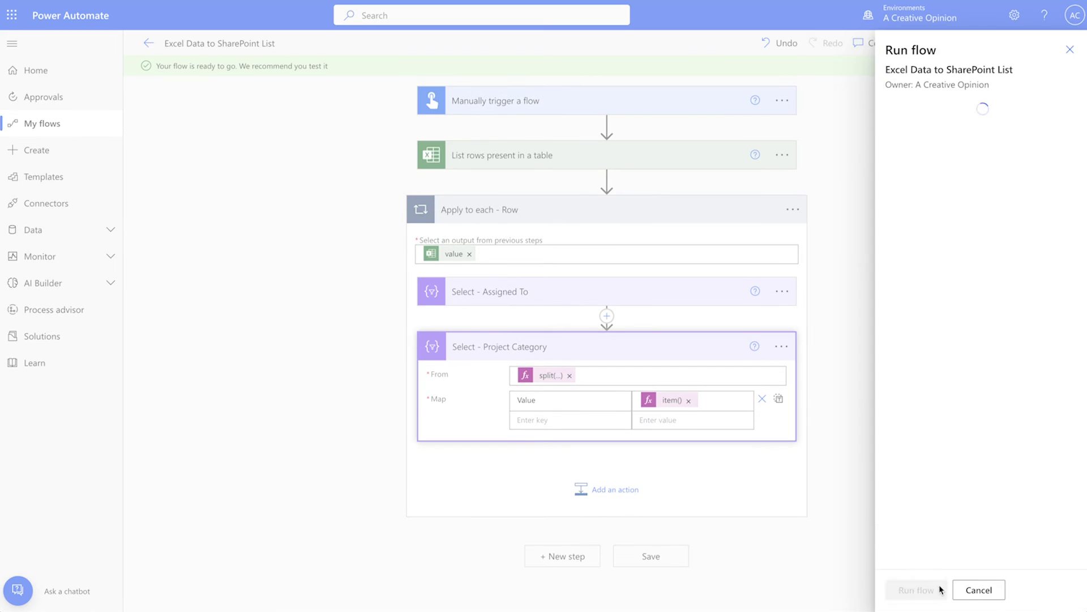
pyautogui.click(906, 589)
pyautogui.click(906, 589)
pyautogui.click(696, 214)
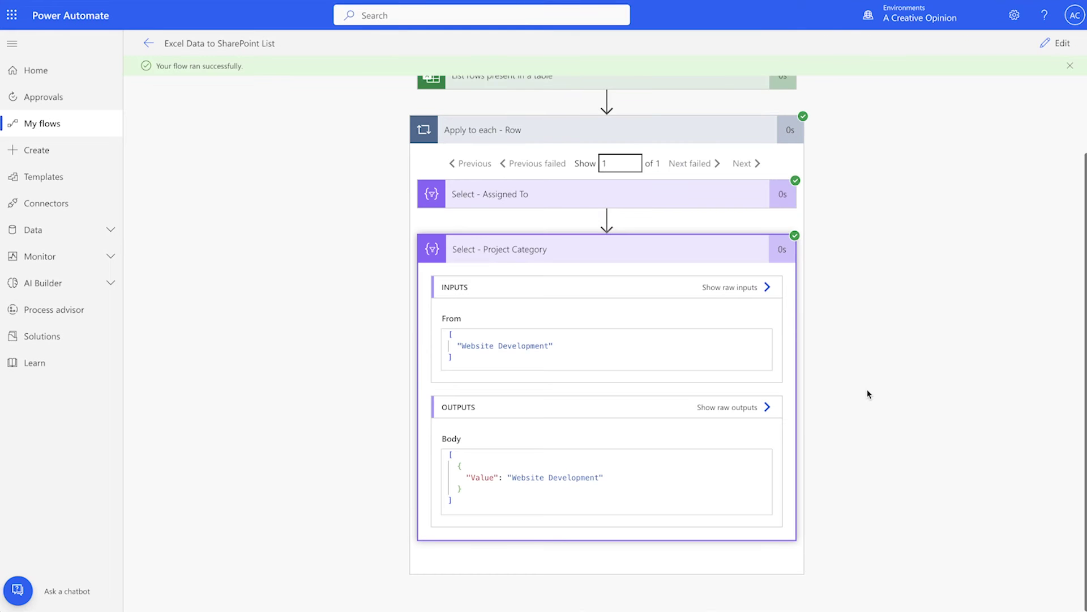
pyautogui.click(1056, 43)
# Step: Add a SharePoint Create item action targeting the Project Tracker list
pyautogui.click(639, 464)
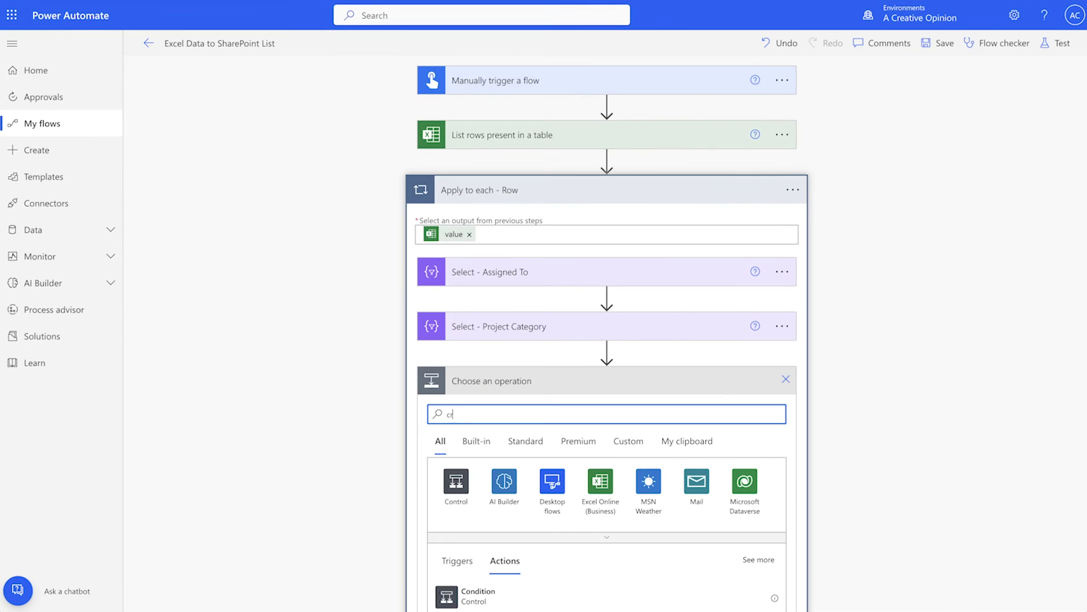
pyautogui.write('create')
pyautogui.click(587, 445)
pyautogui.click(770, 433)
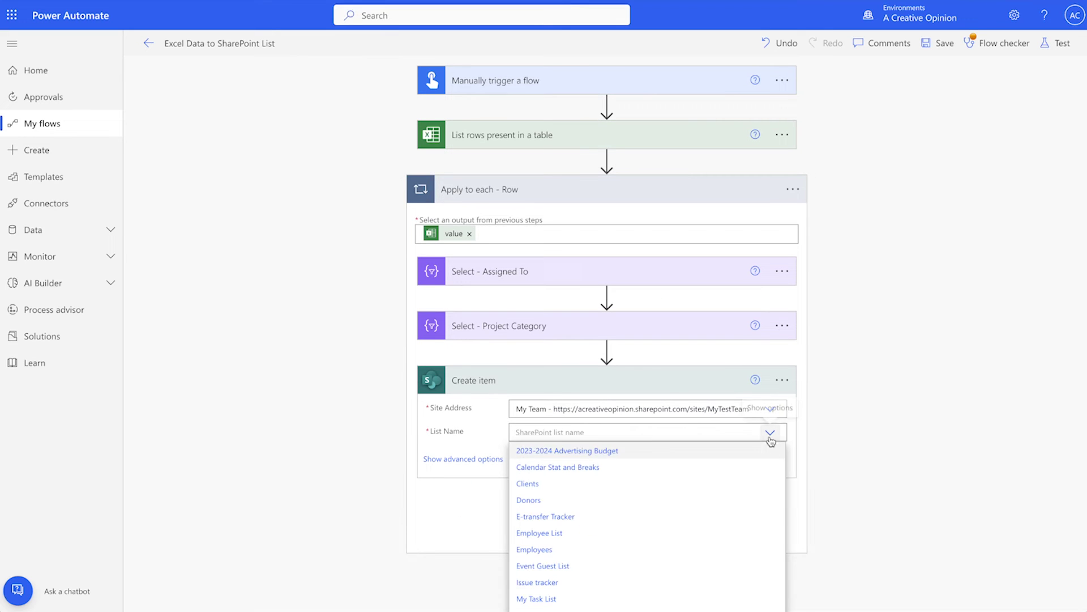
pyautogui.scroll(-3, 682, 525)
pyautogui.click(564, 560)
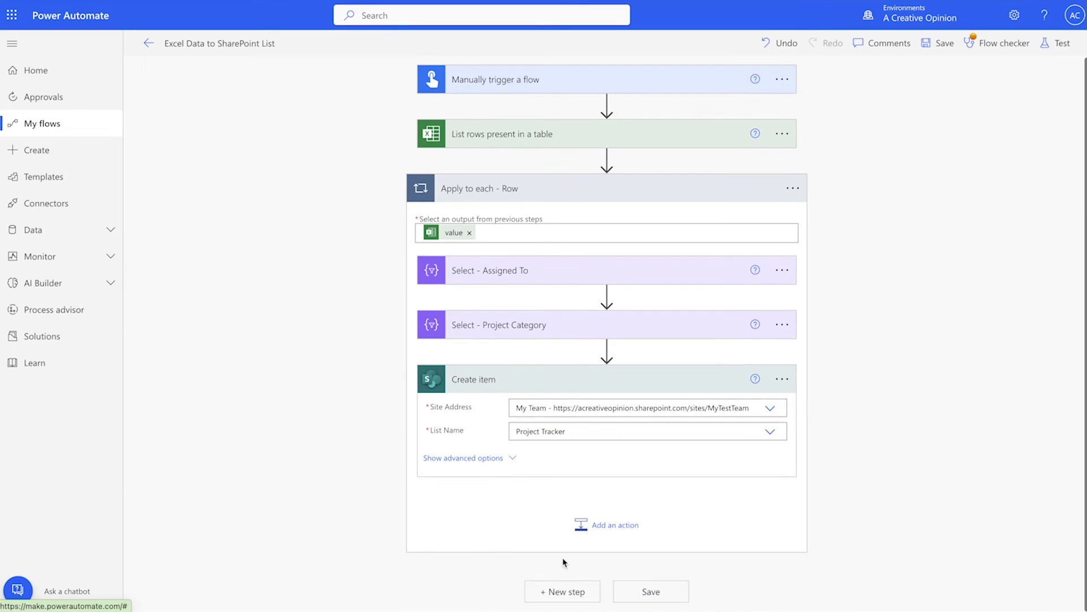
# Step: Map Project Name, Description, Start Date, End Date and the Select - Assigned To array into the item
pyautogui.click(588, 476)
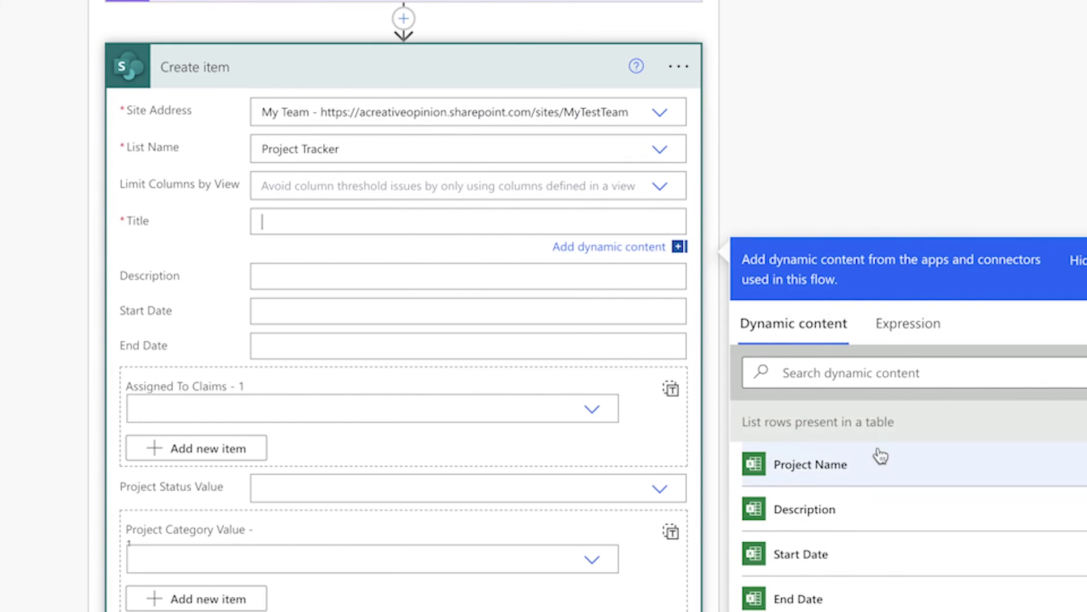
pyautogui.click(1016, 464)
pyautogui.click(566, 277)
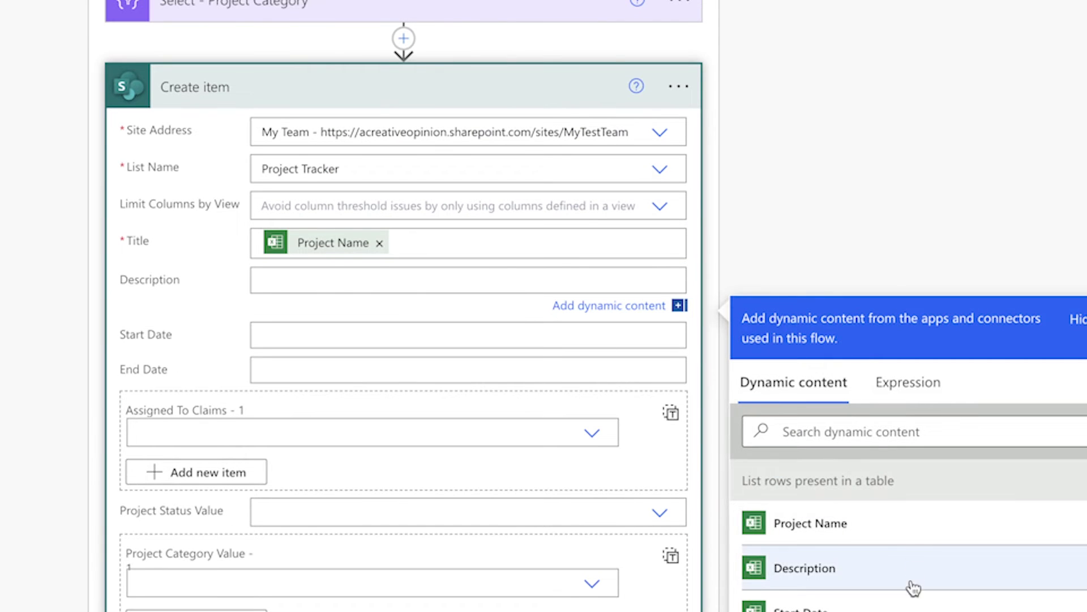
pyautogui.click(879, 576)
pyautogui.click(453, 338)
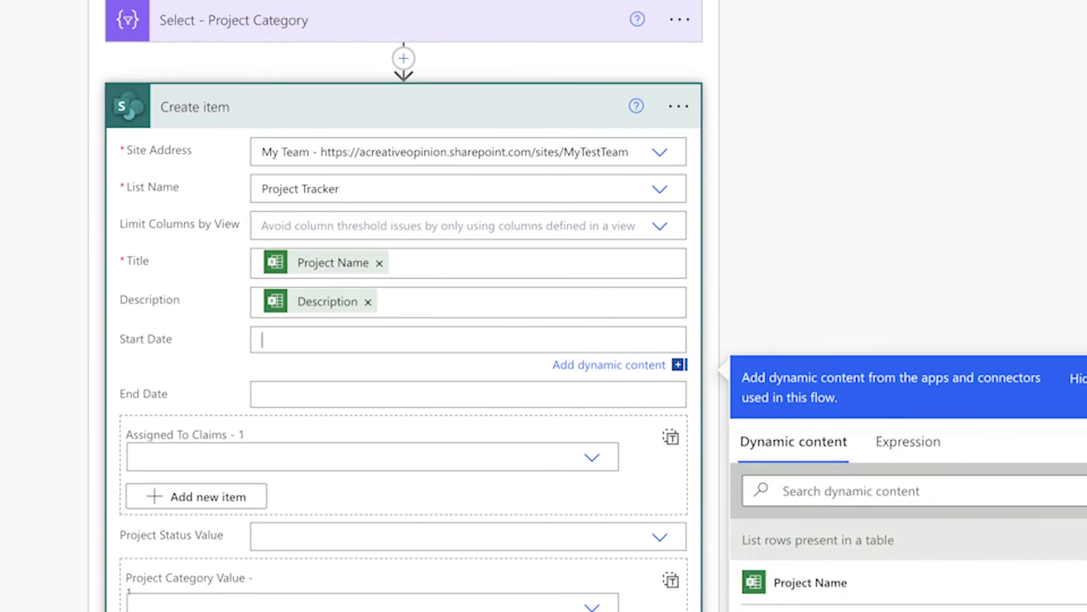
pyautogui.click(818, 522)
pyautogui.click(453, 374)
pyautogui.click(813, 524)
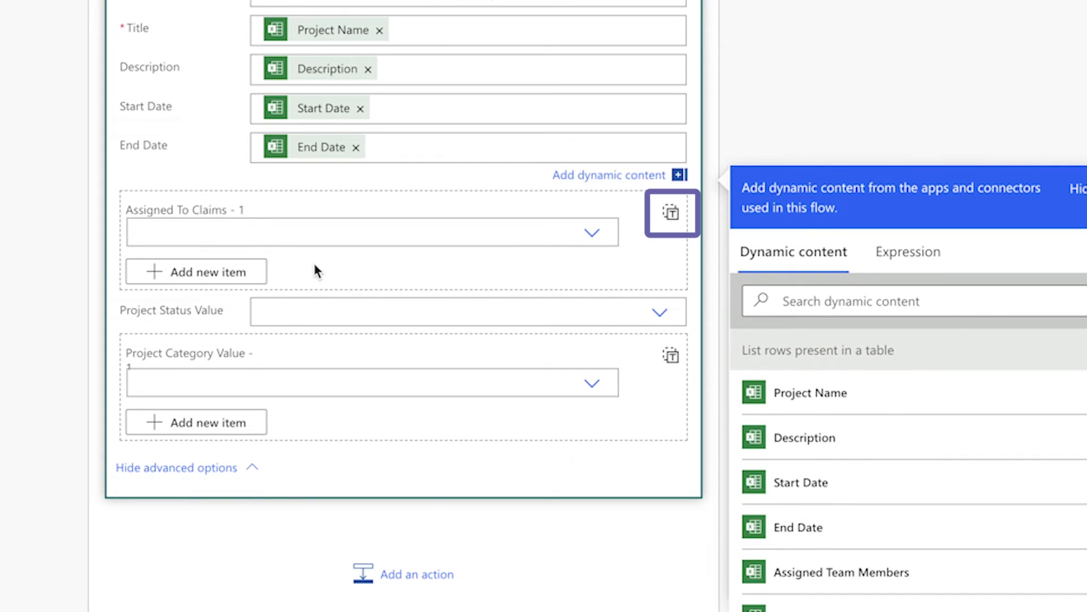
pyautogui.click(671, 214)
pyautogui.click(465, 201)
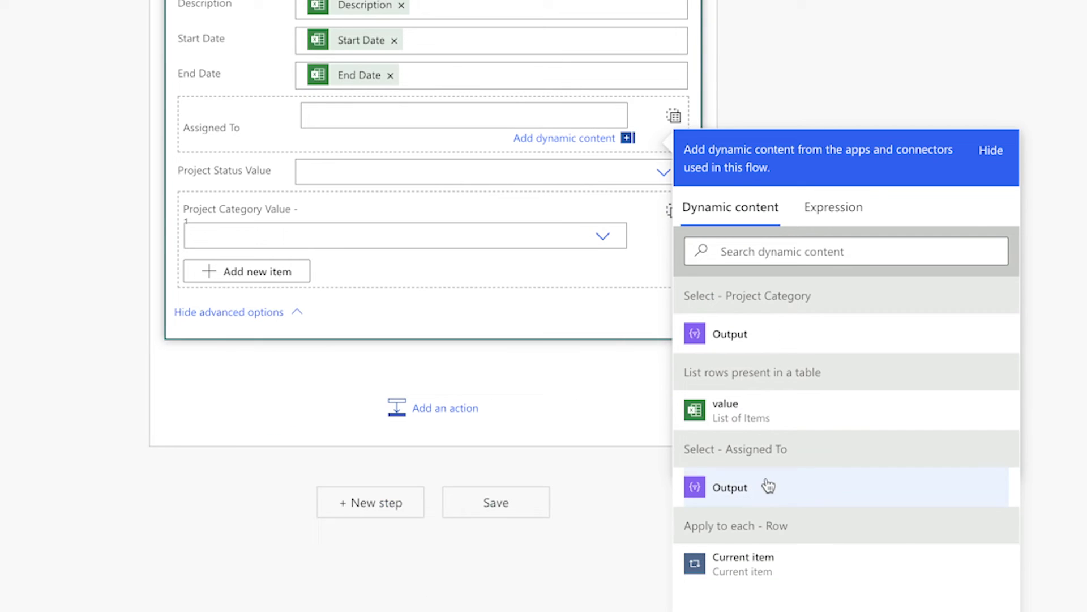
pyautogui.click(769, 486)
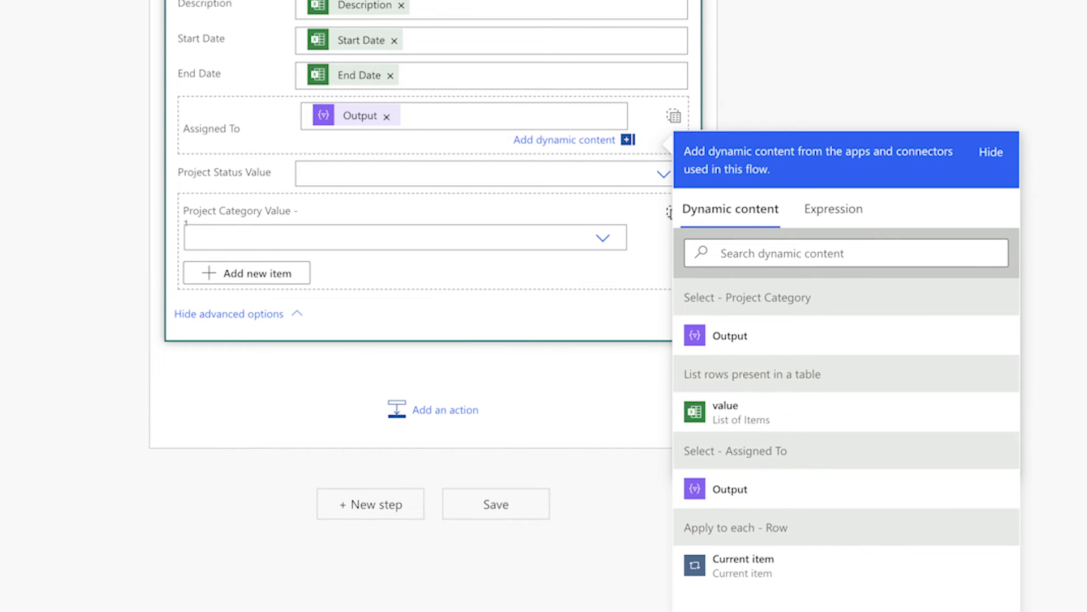
# Step: Set Project Status Value to the Project Status column and Project Category to the Select output
pyautogui.click(664, 174)
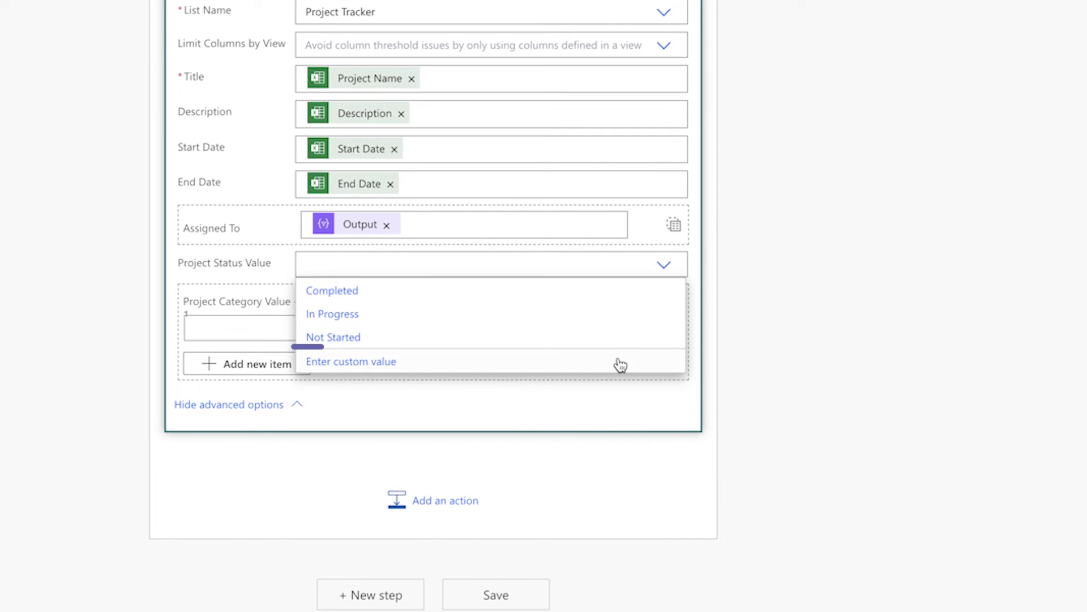
pyautogui.click(618, 363)
pyautogui.write('projec')
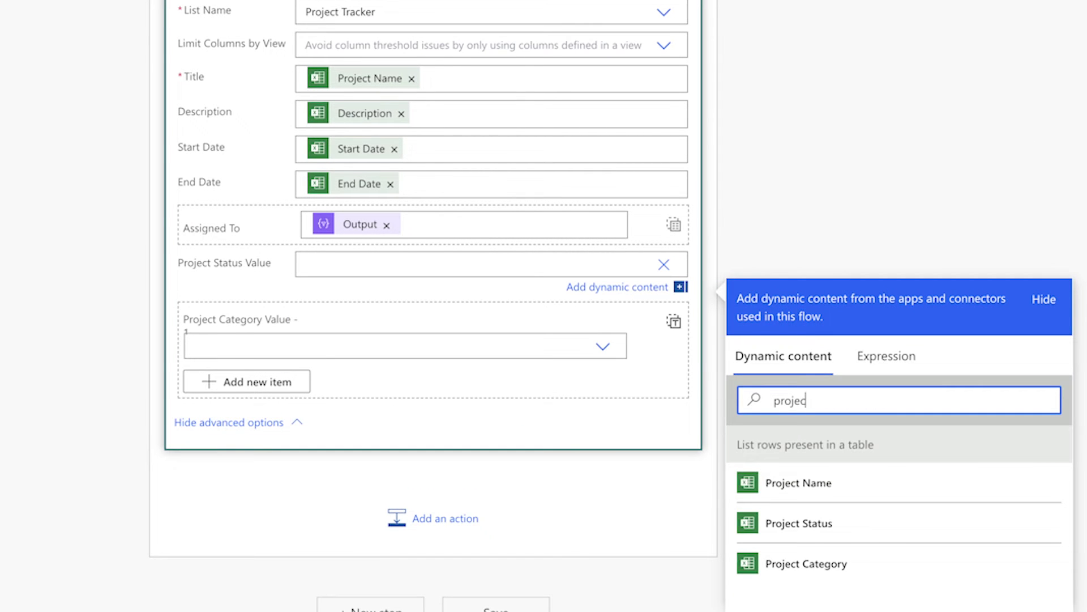
pyautogui.write('t')
pyautogui.click(819, 519)
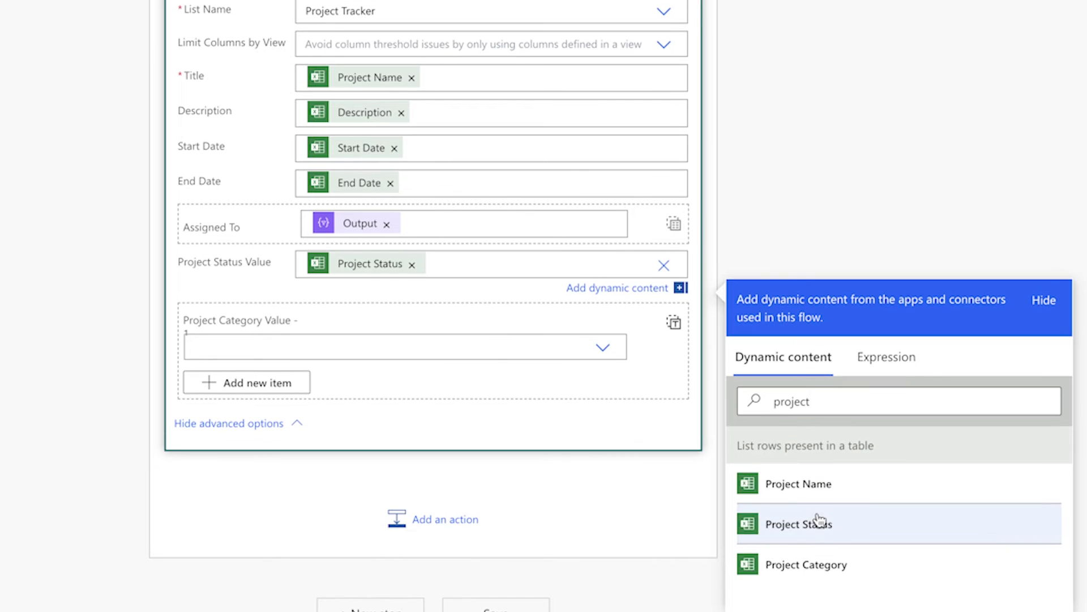
pyautogui.click(673, 322)
pyautogui.click(521, 351)
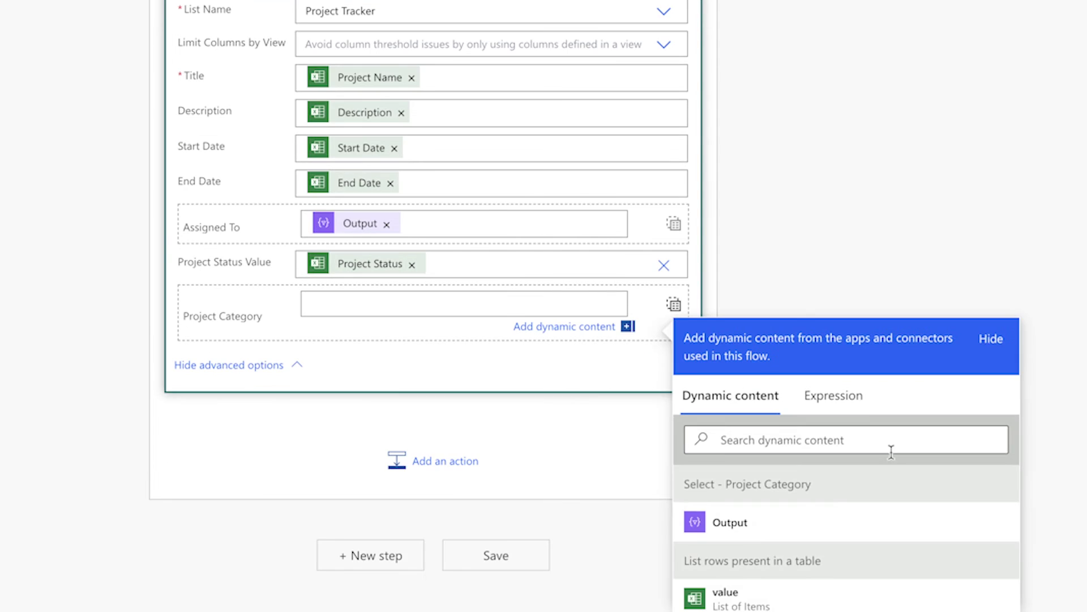
pyautogui.click(905, 527)
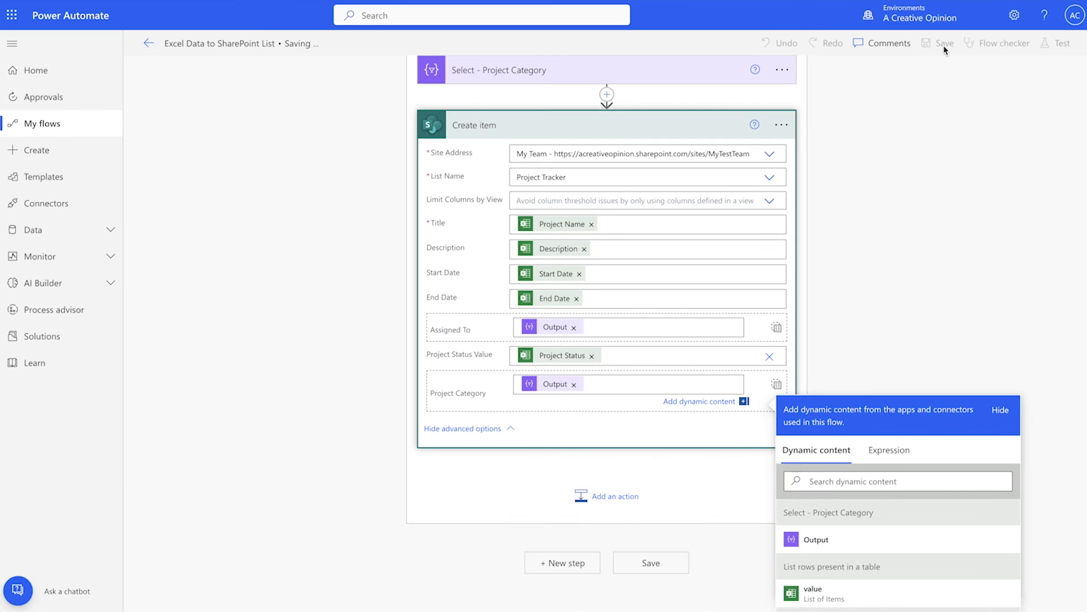
# Step: Save and test-run the flow, then check the new rows in the SharePoint list
pyautogui.click(940, 44)
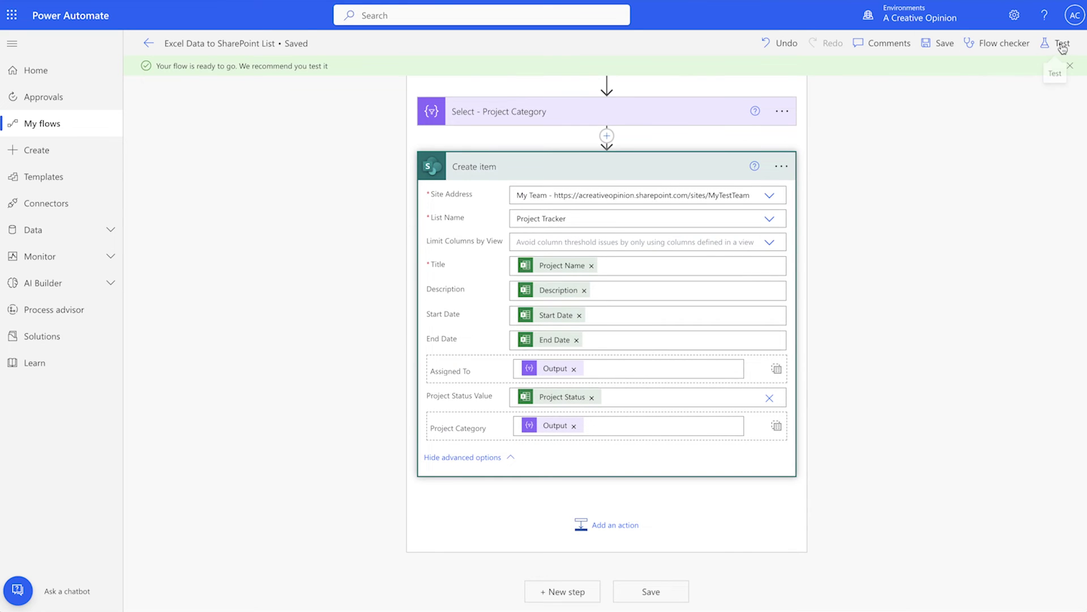
pyautogui.click(1059, 43)
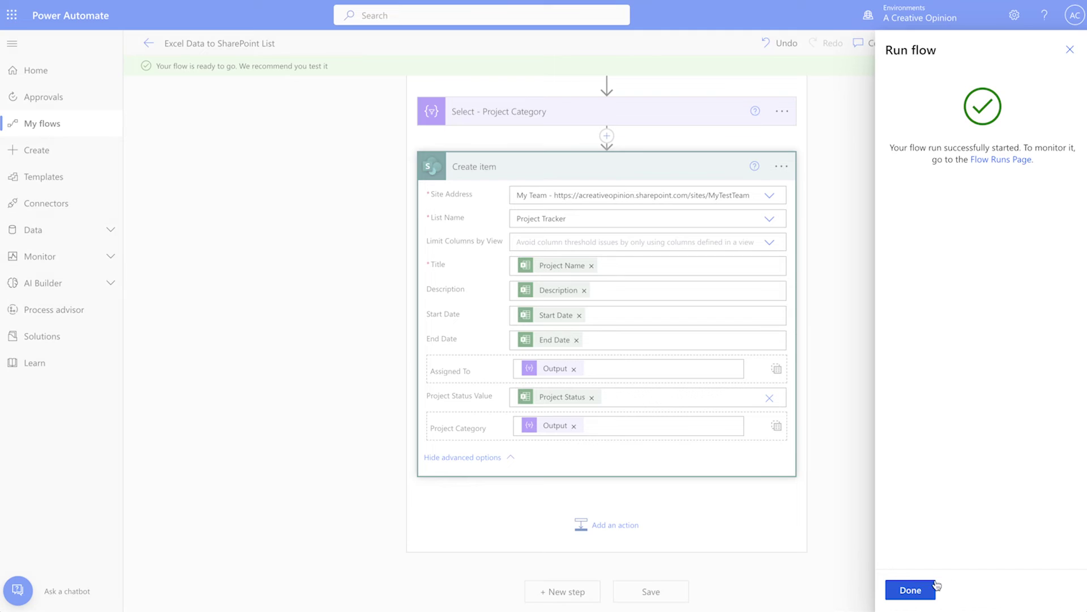
pyautogui.click(910, 589)
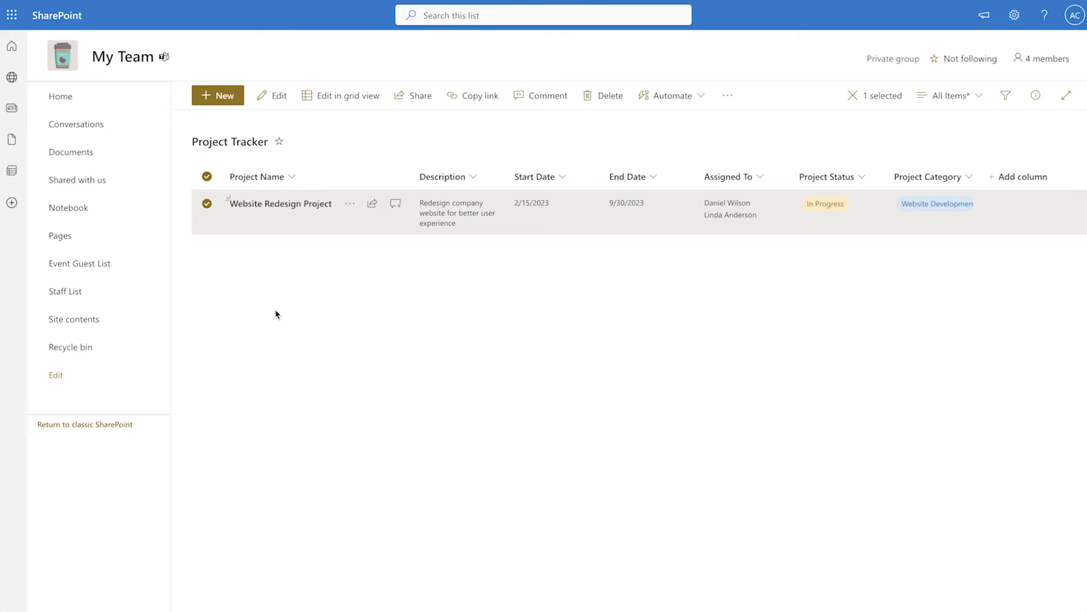
pyautogui.click(277, 314)
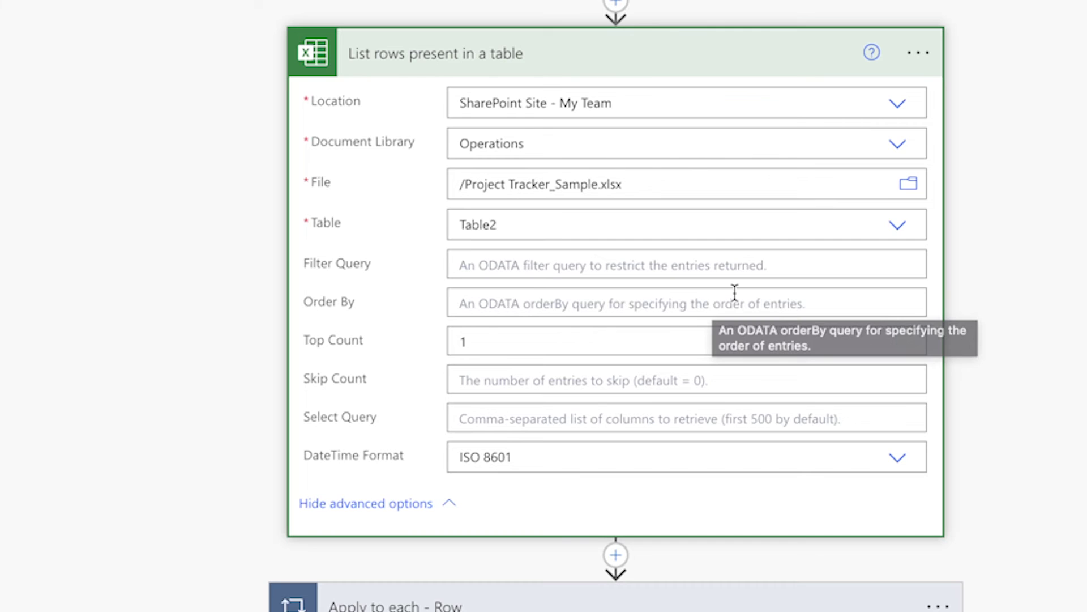
# Step: Clear the List rows Top Count and set Skip Count to 1
pyautogui.click(486, 338)
pyautogui.moveTo(486, 339); pyautogui.dragTo(451, 339)
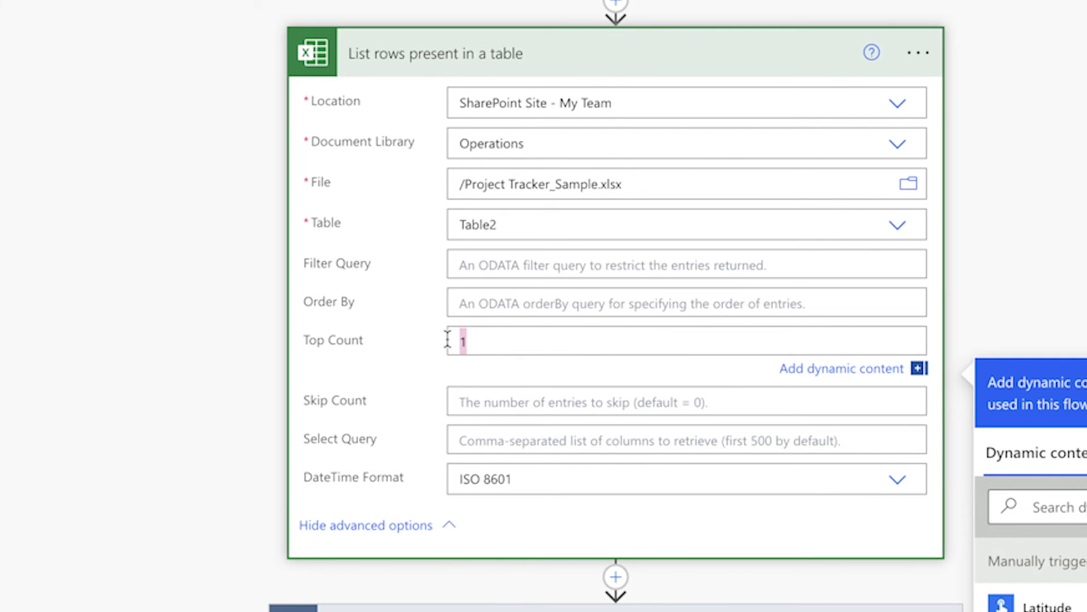
pyautogui.press('BackSpace')
pyautogui.click(470, 398)
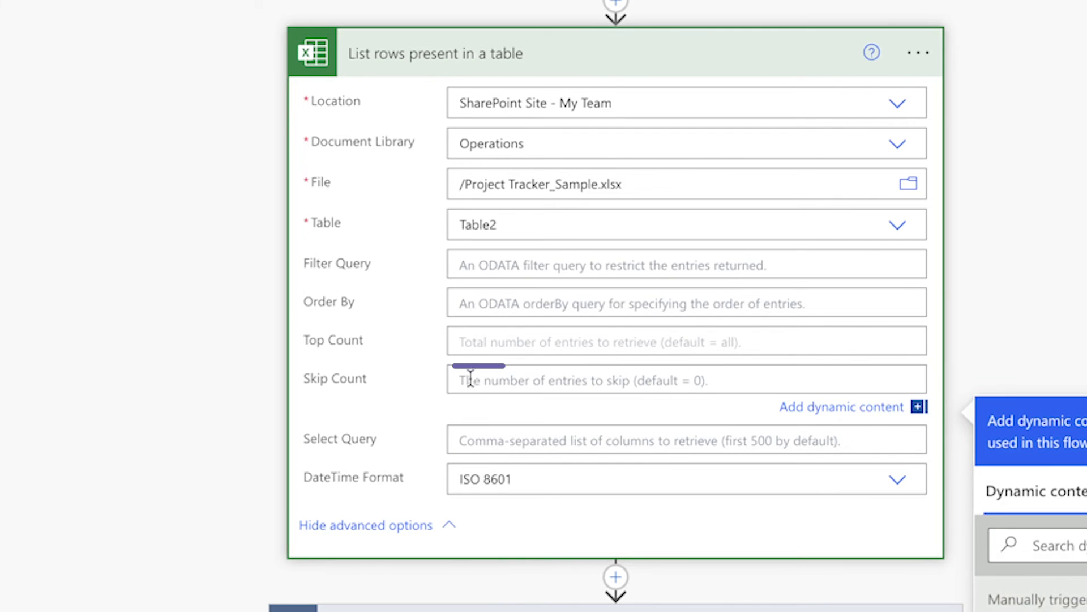
pyautogui.write('1')
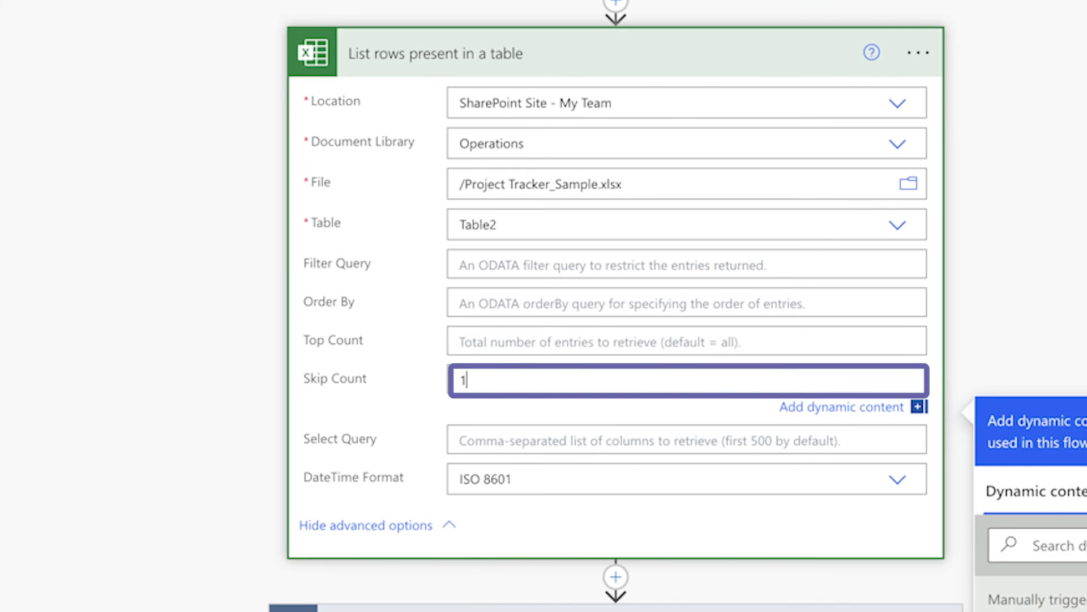
pyautogui.click(963, 319)
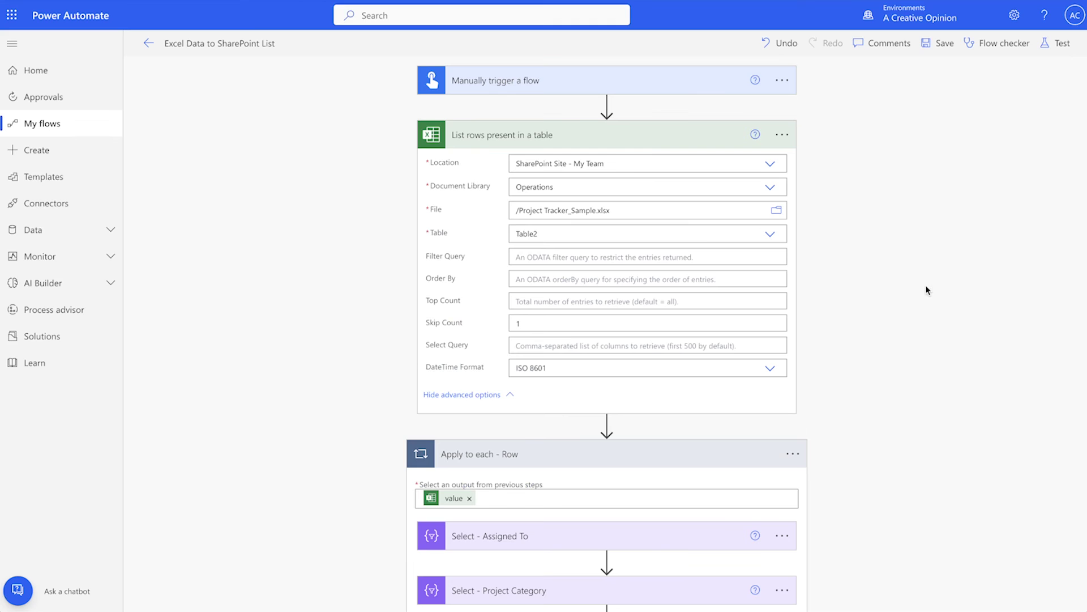
# Step: Save and test-run the flow, confirming all 16 loop iterations succeed
pyautogui.click(1055, 44)
pyautogui.click(906, 590)
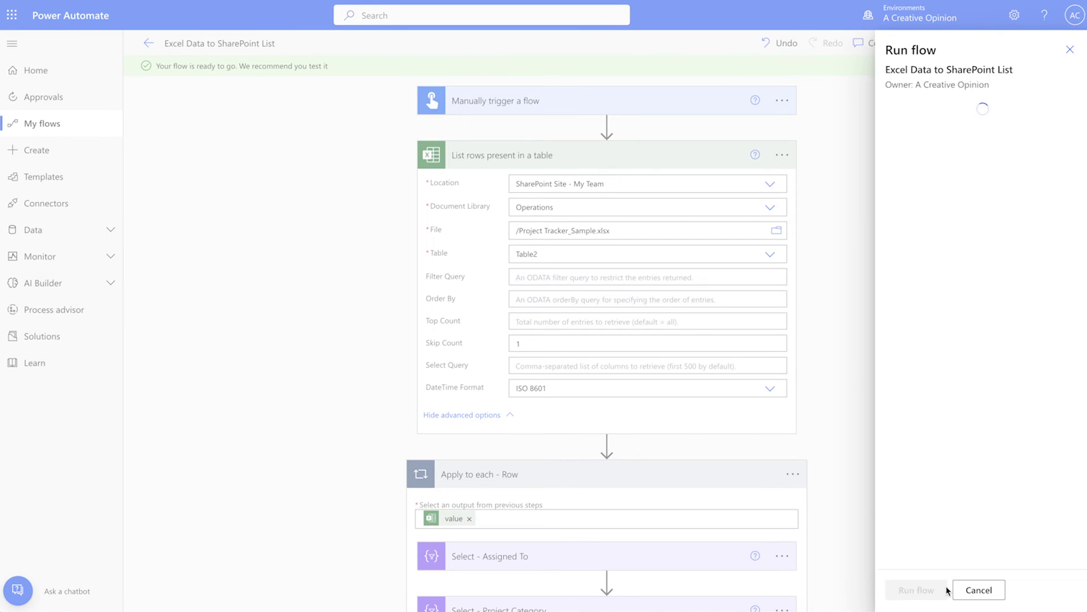
pyautogui.click(940, 589)
pyautogui.click(937, 589)
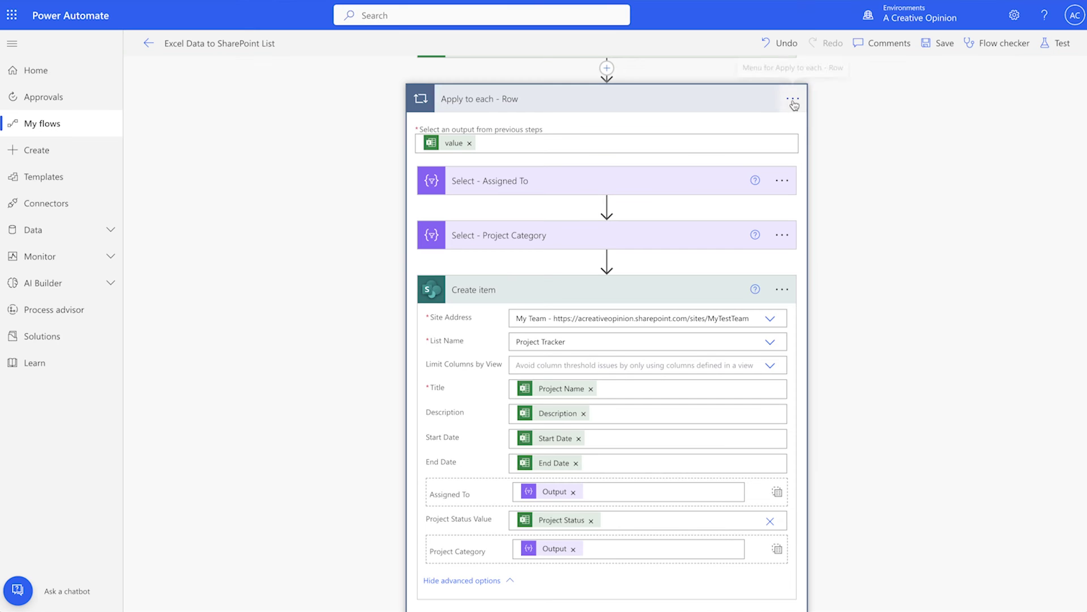
pyautogui.click(793, 98)
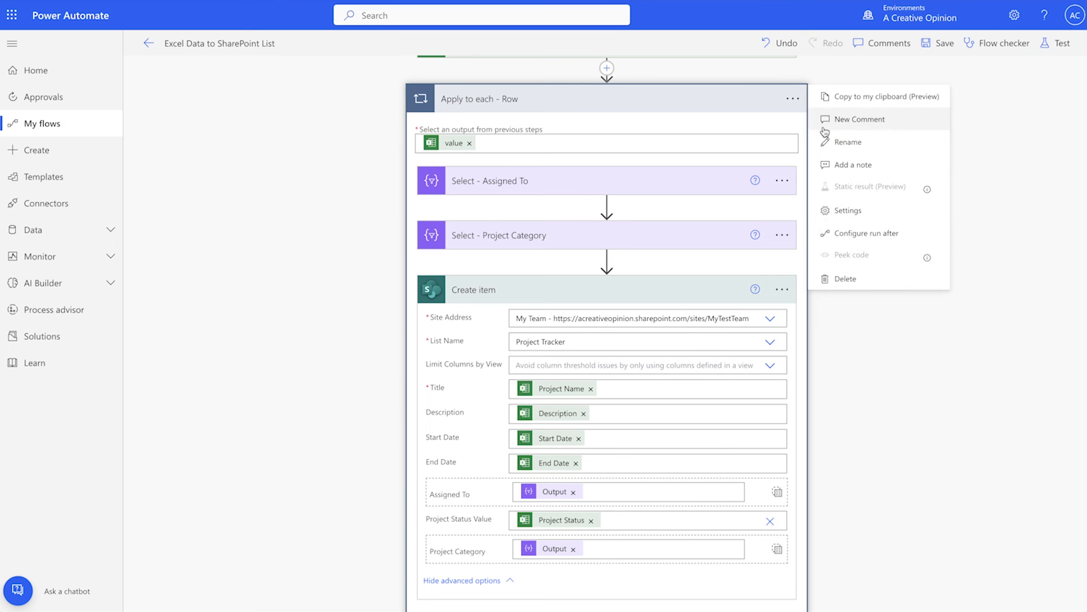
# Step: Turn on Concurrency Control for the Apply to each - Row loop with parallelism 20
pyautogui.click(847, 211)
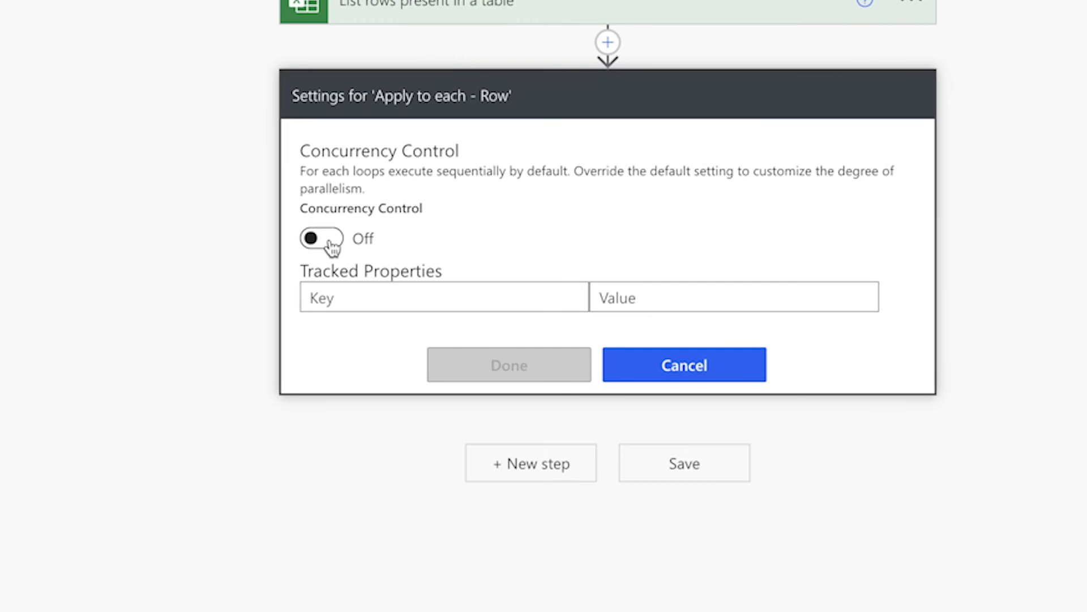
pyautogui.click(446, 273)
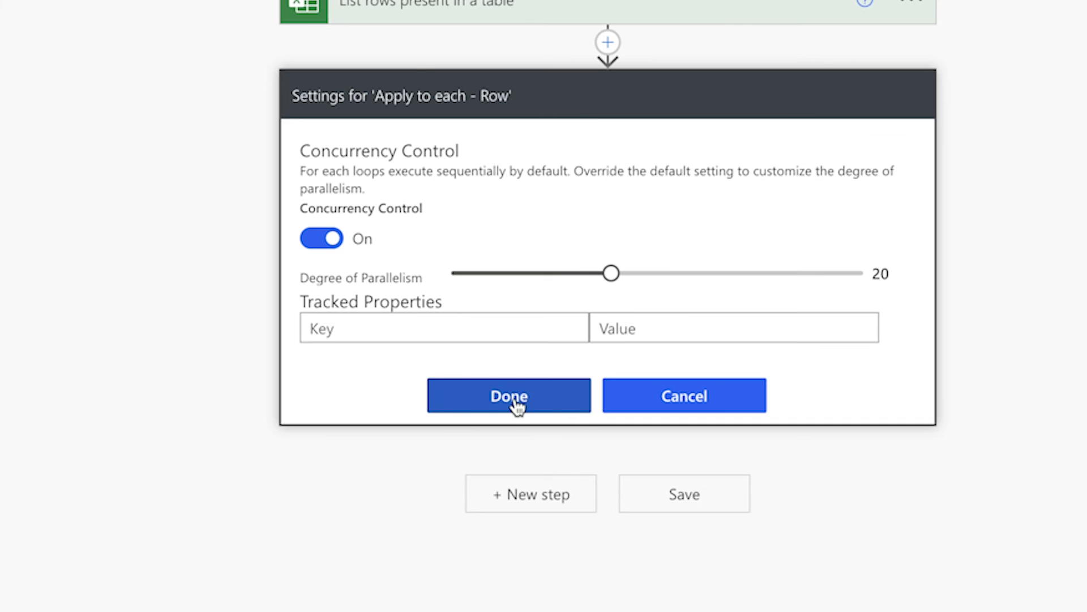
pyautogui.click(541, 400)
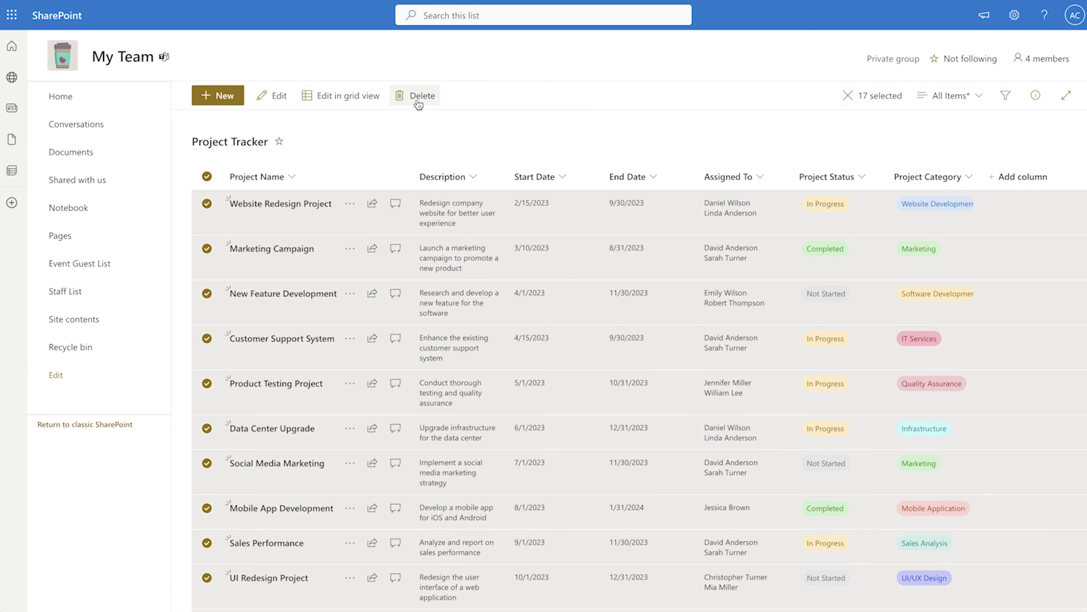
# Step: Delete the 17 old Project Tracker items and clear the List rows Skip Count
pyautogui.click(417, 96)
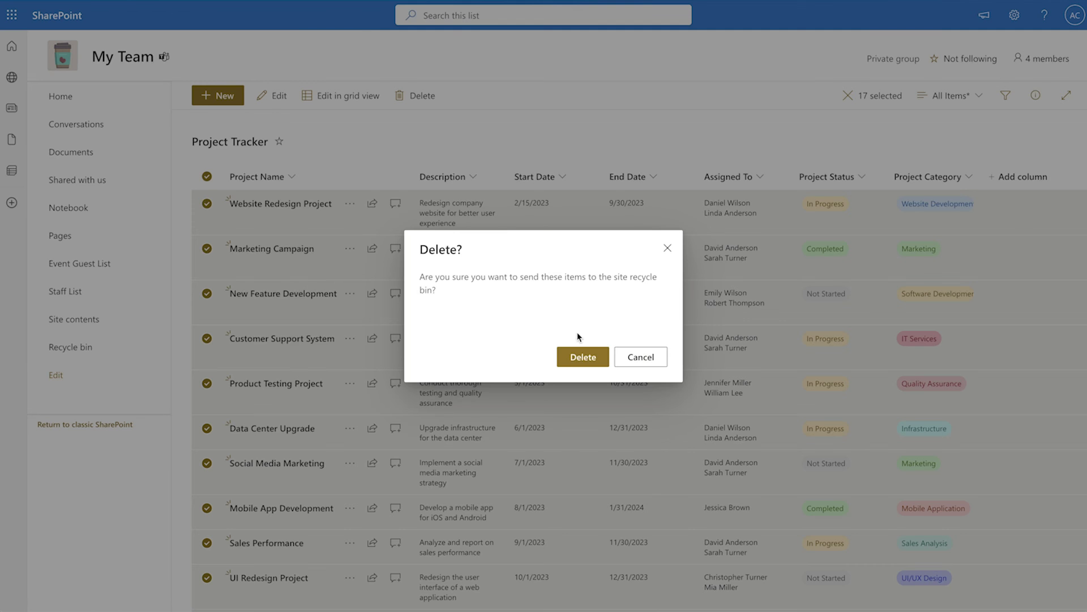
pyautogui.click(582, 356)
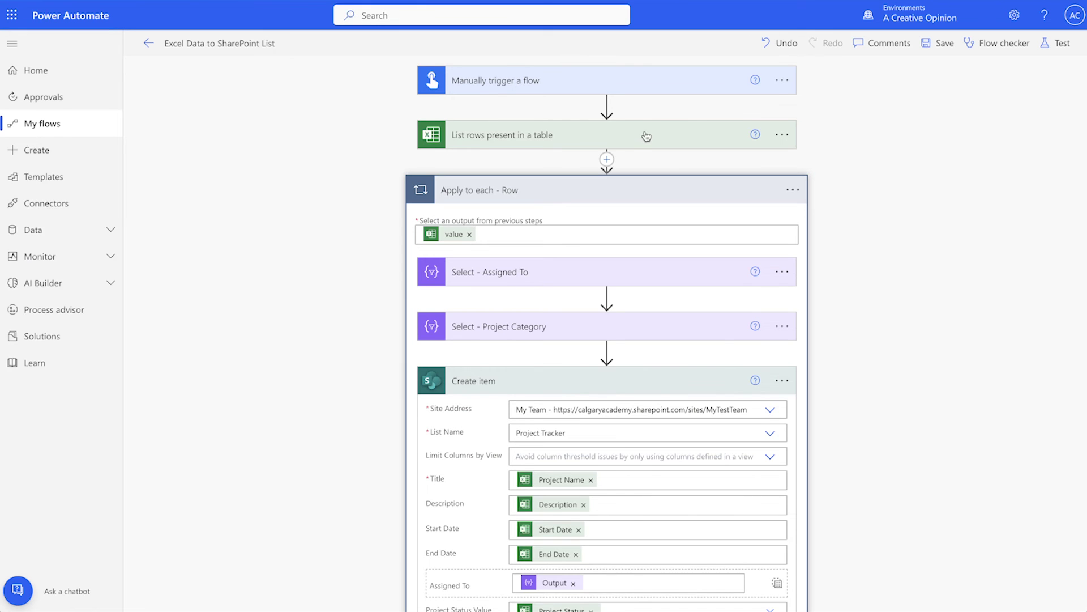
pyautogui.click(643, 133)
pyautogui.click(541, 323)
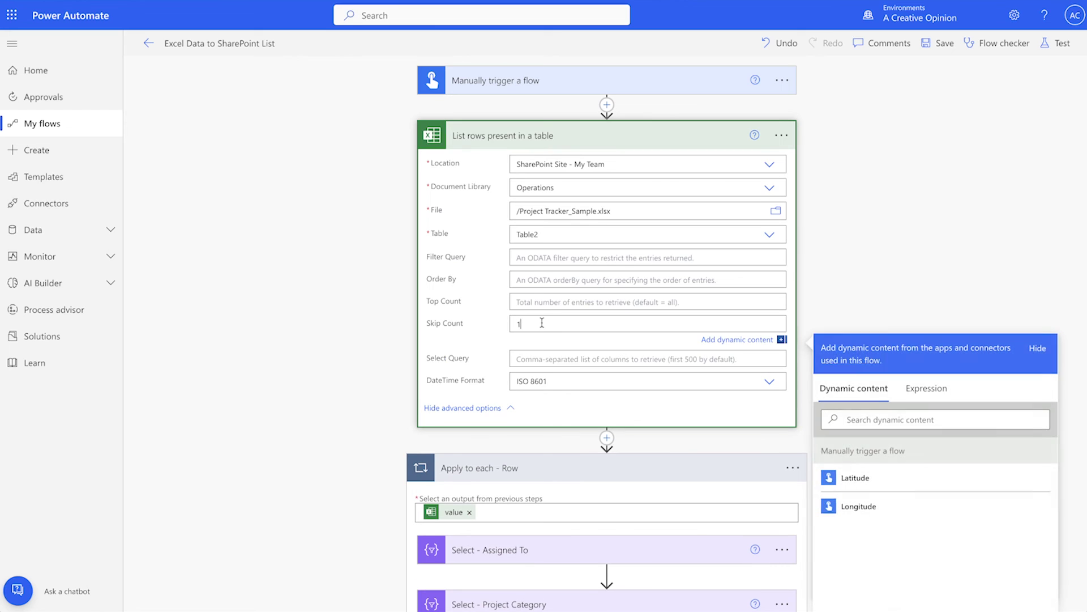
pyautogui.press('BackSpace')
# Step: Save and test-run the updated flow again
pyautogui.click(1057, 43)
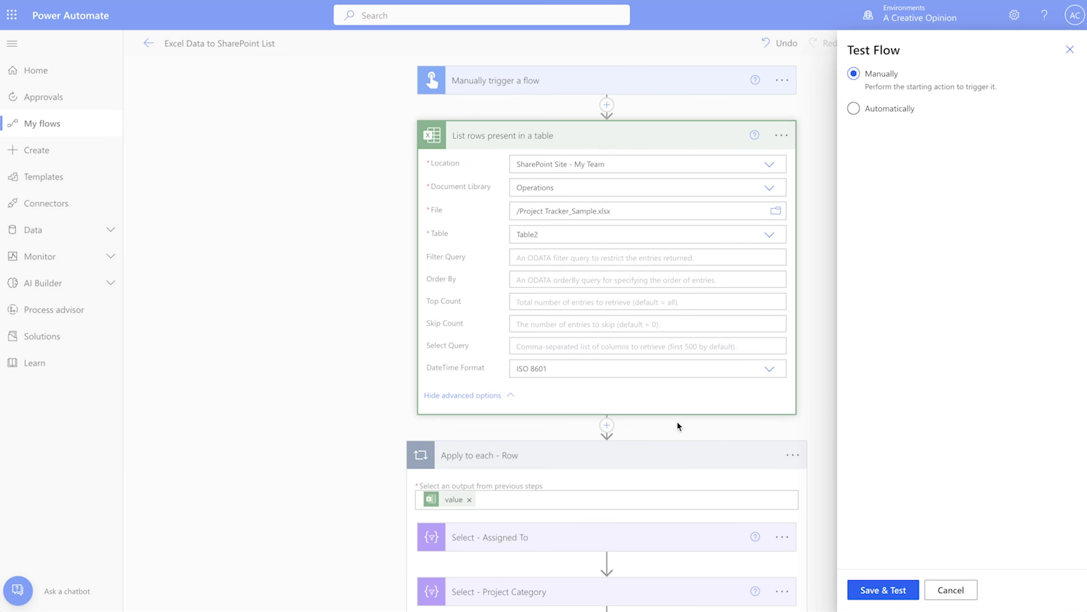
pyautogui.click(887, 589)
pyautogui.click(917, 590)
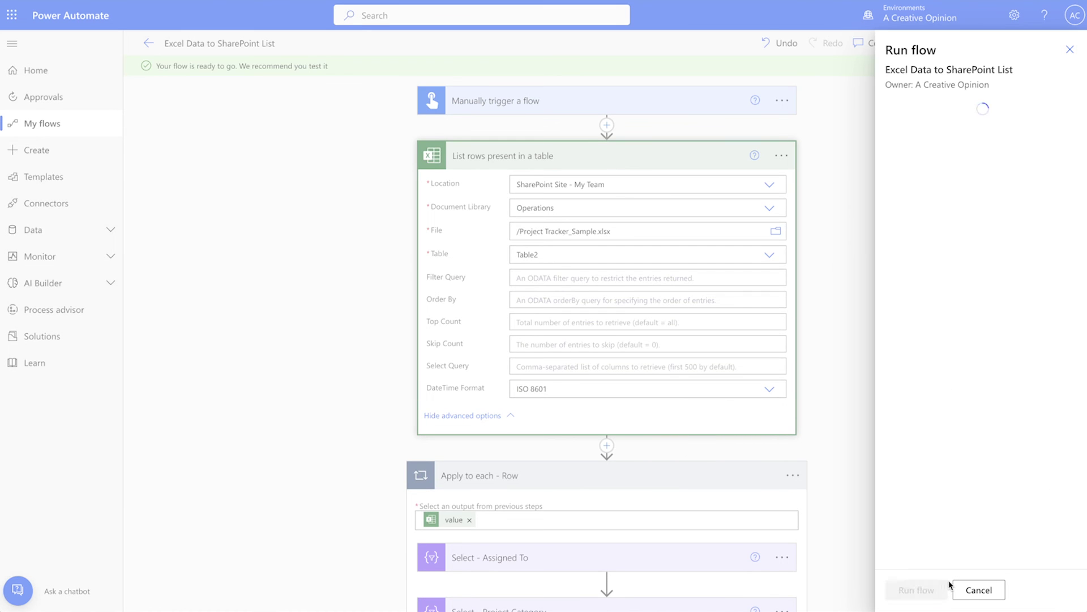
pyautogui.click(929, 589)
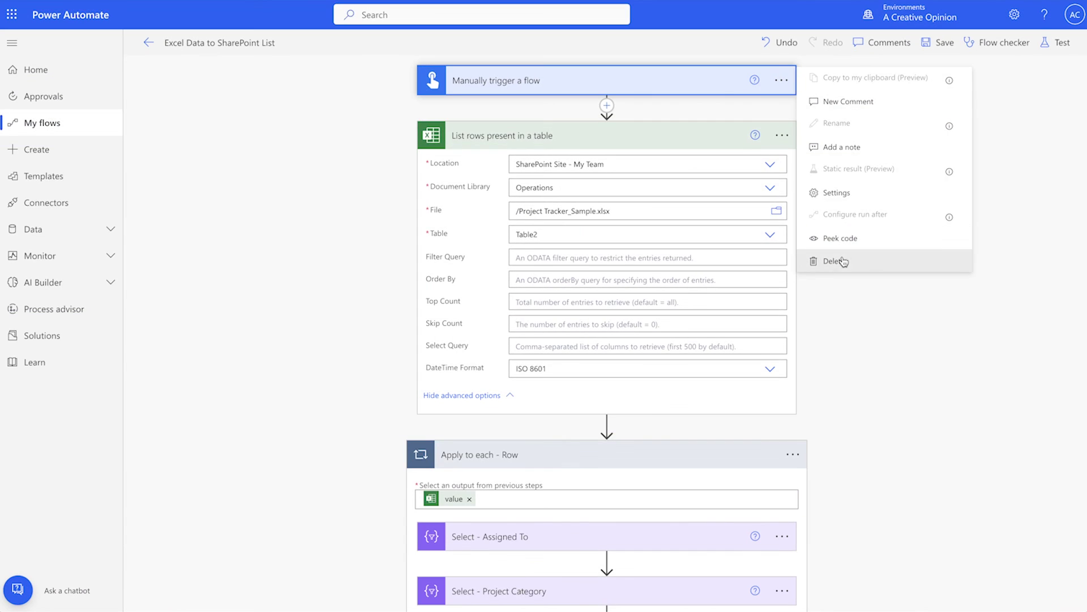
# Step: Swap the manual trigger for SharePoint's 'For a selected file' trigger on the Operations library
pyautogui.click(834, 262)
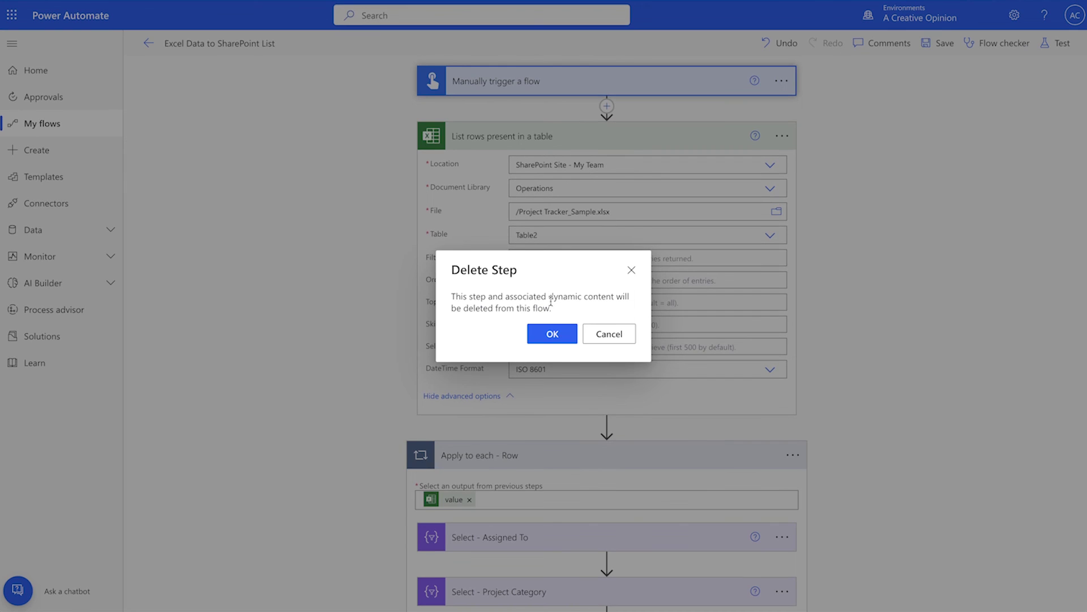
pyautogui.click(553, 334)
pyautogui.write('schedule')
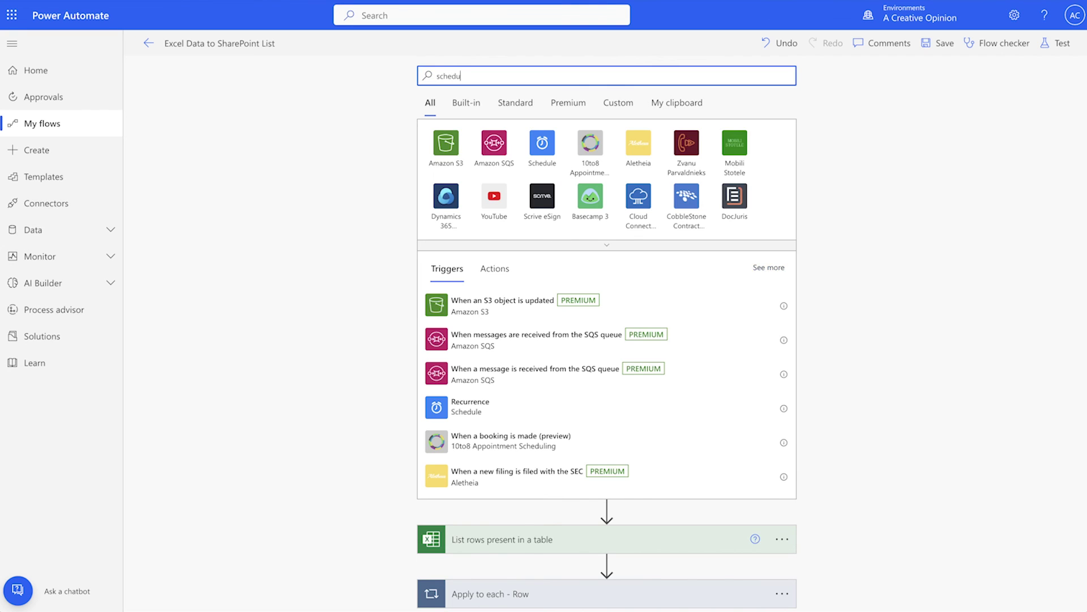
pyautogui.click(663, 304)
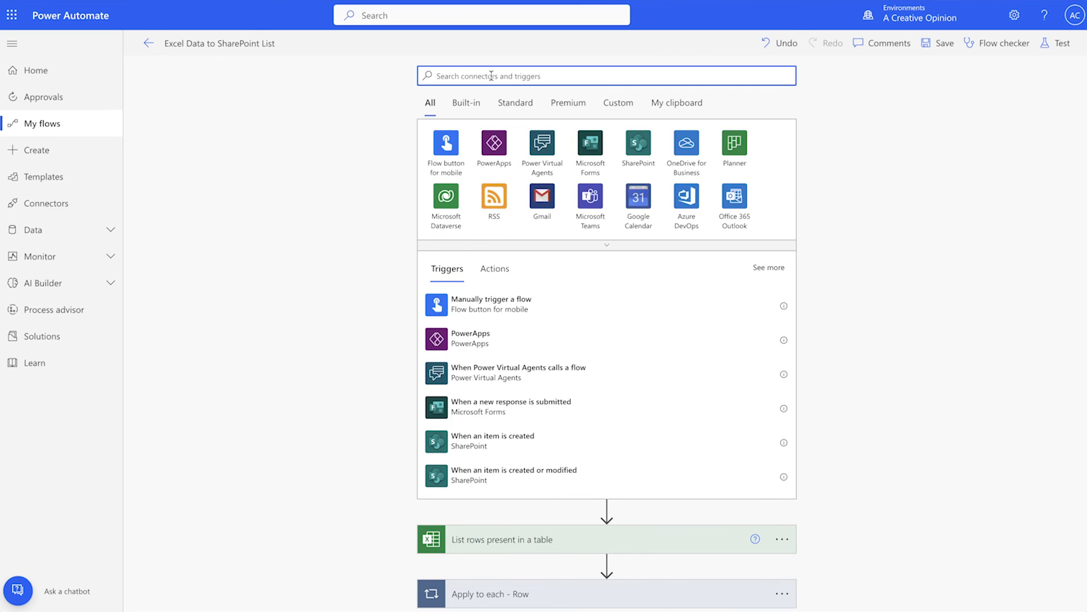
pyautogui.write('selected file')
pyautogui.click(564, 312)
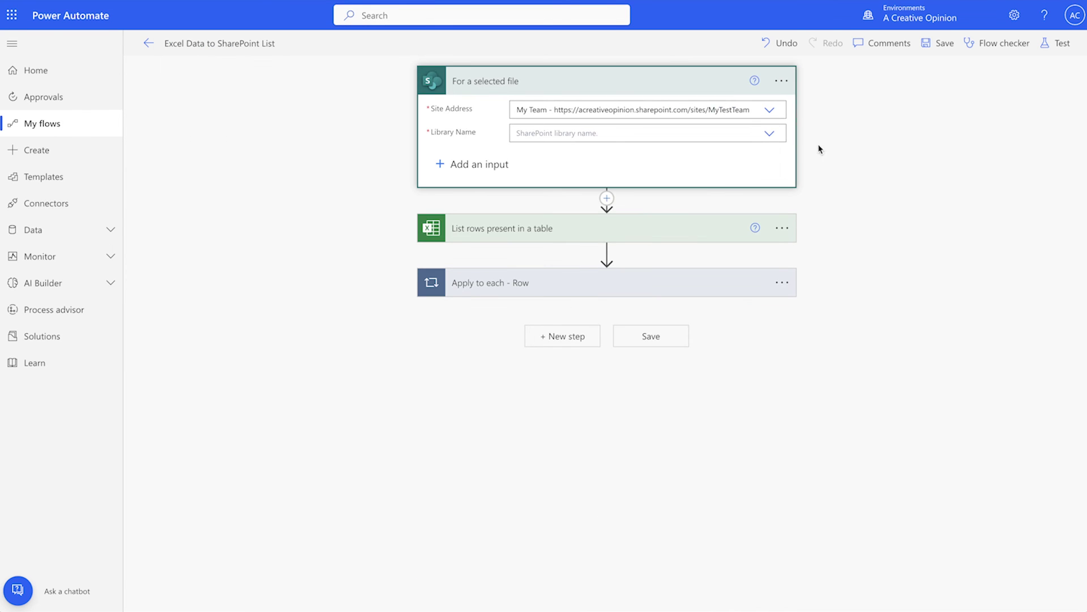
pyautogui.click(769, 133)
pyautogui.click(702, 317)
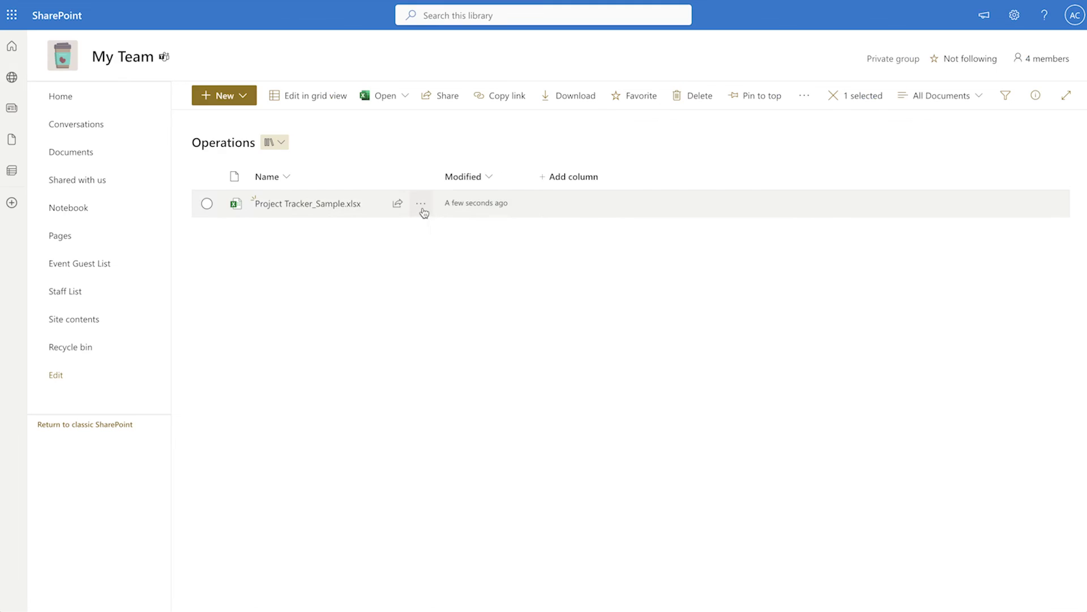
# Step: Show Project Tracker_Sample.xlsx's Automate options, revealing the Excel Data to SharePoint List flow
pyautogui.click(416, 205)
pyautogui.moveTo(495, 383)
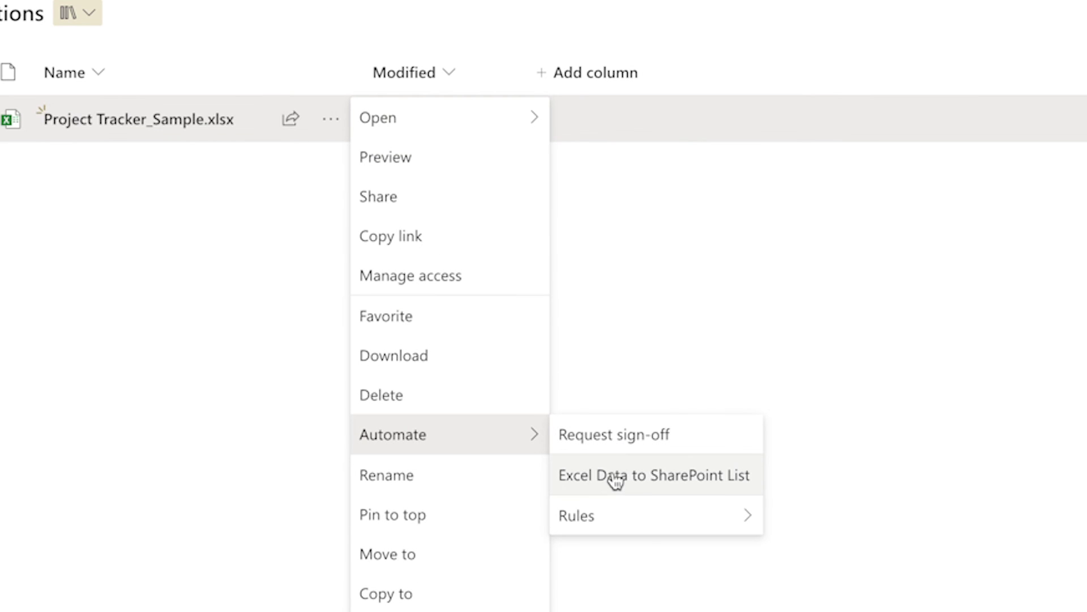